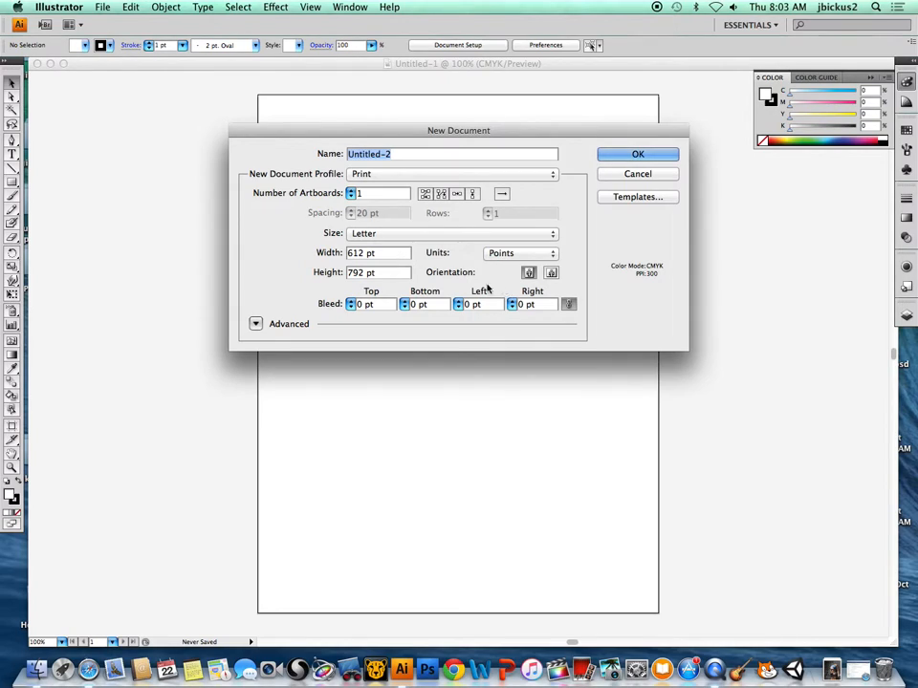
click(379, 235)
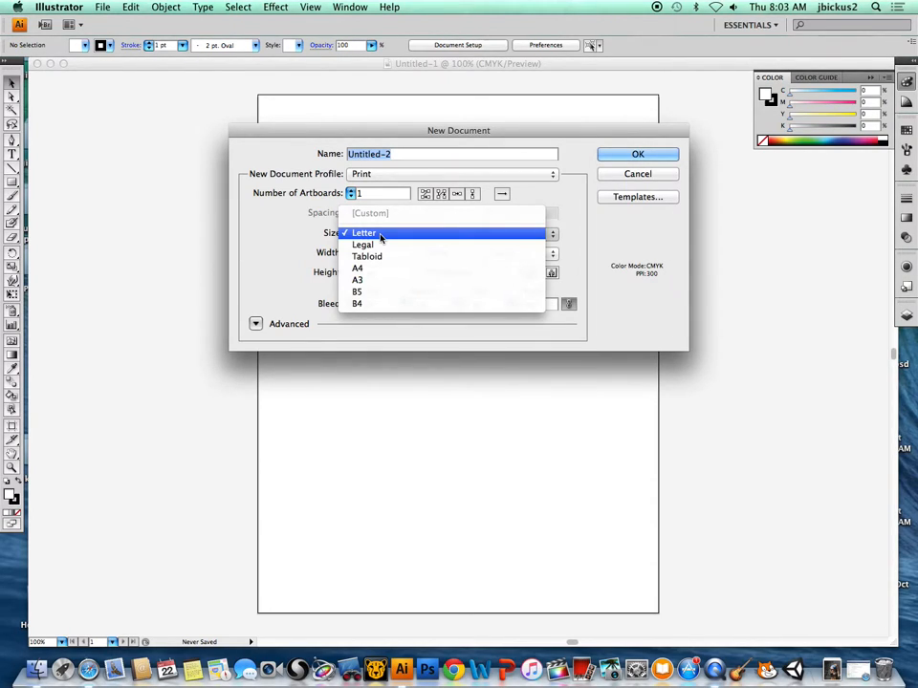
click(434, 237)
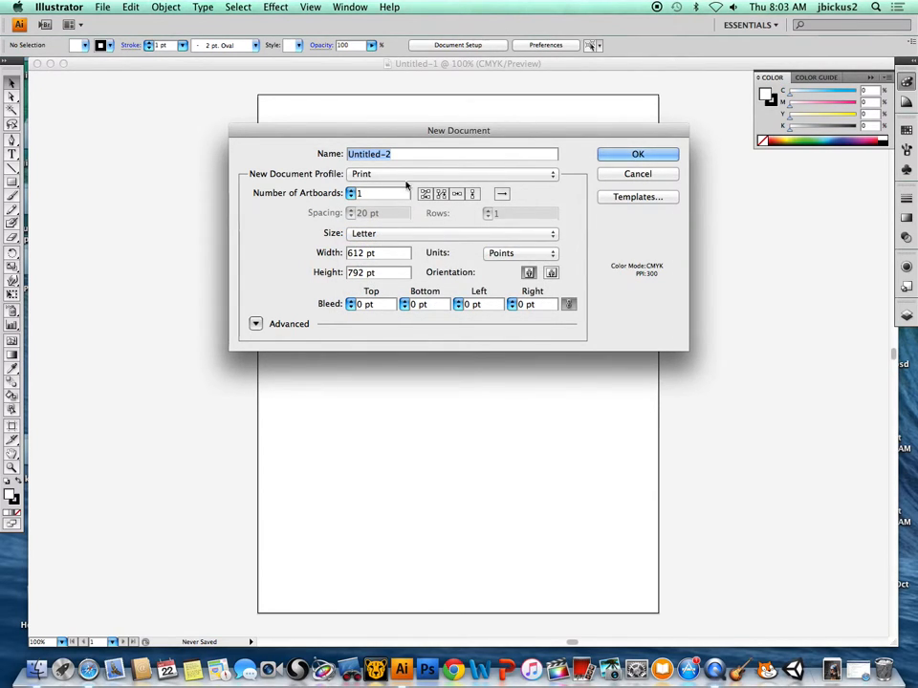
click(627, 175)
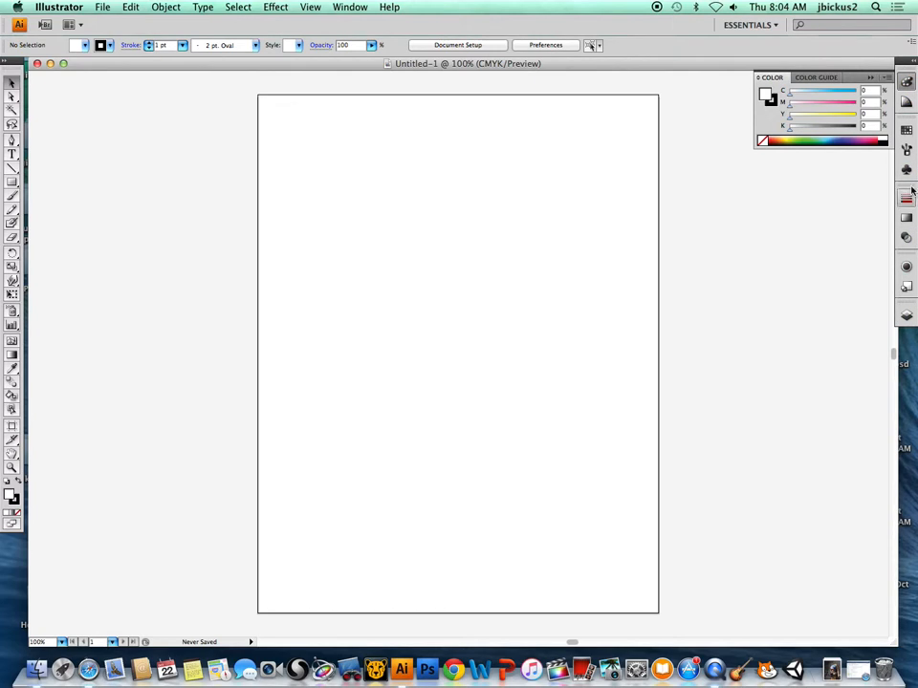
Open the Layers panel and extend its height downward.
click(906, 318)
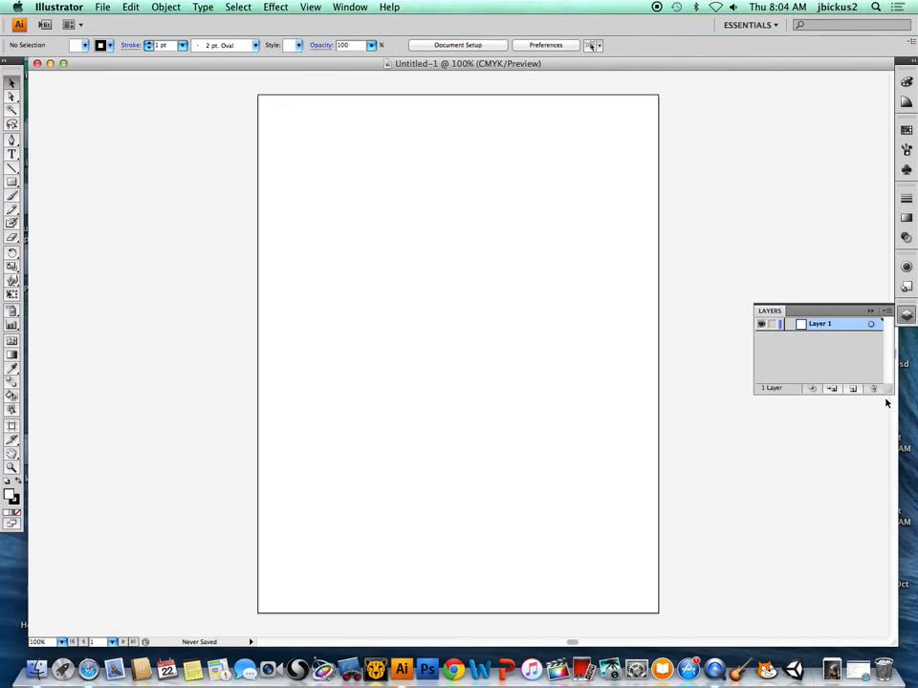
drag(888, 389, 889, 528)
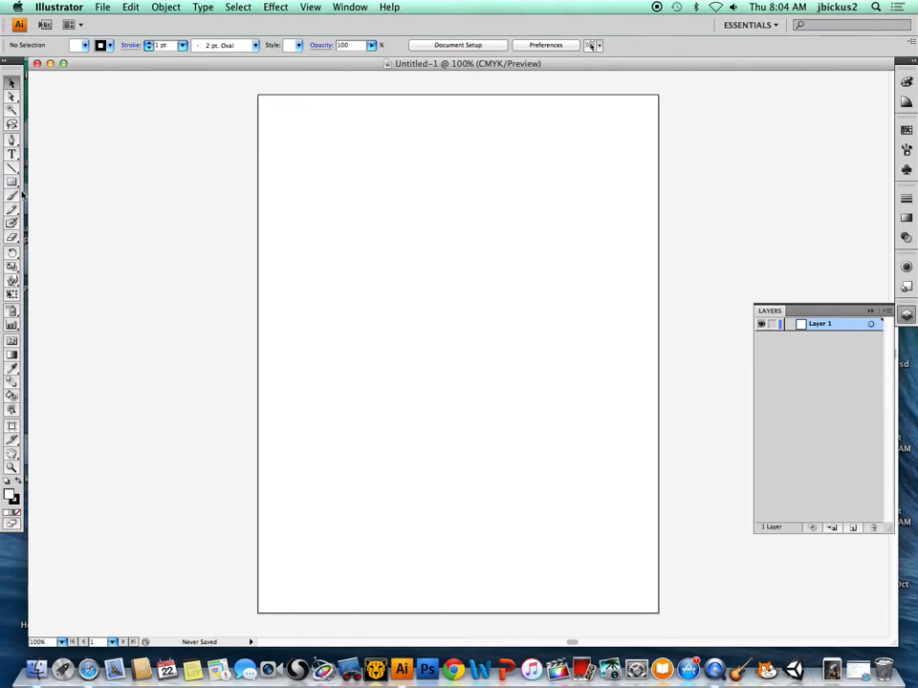
Choose the Rectangle tool and set the fill colour to red EA1C1C.
drag(13, 183, 49, 188)
click(11, 497)
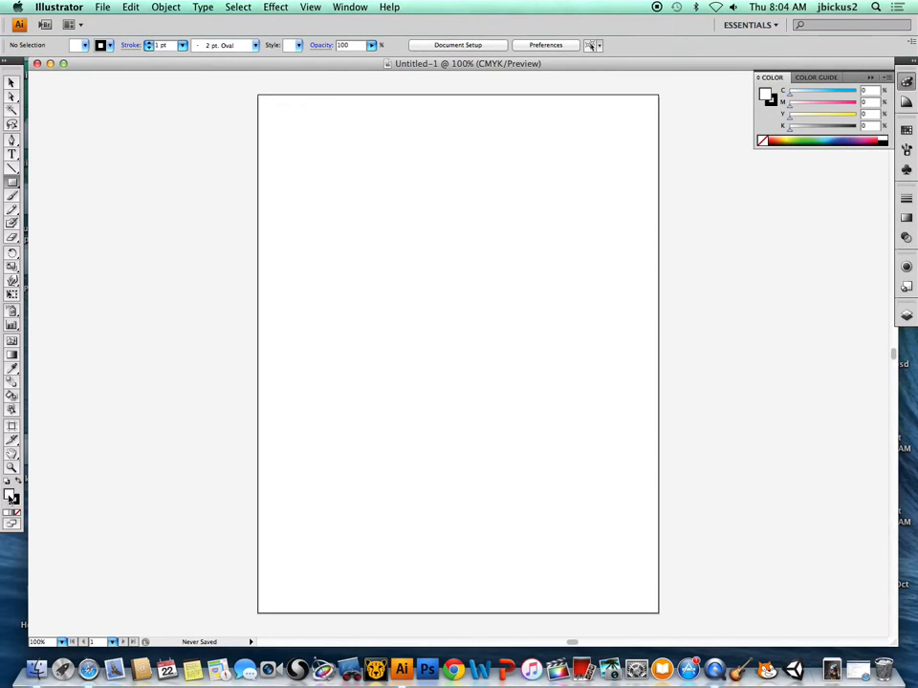
double_click(12, 497)
drag(427, 238, 429, 203)
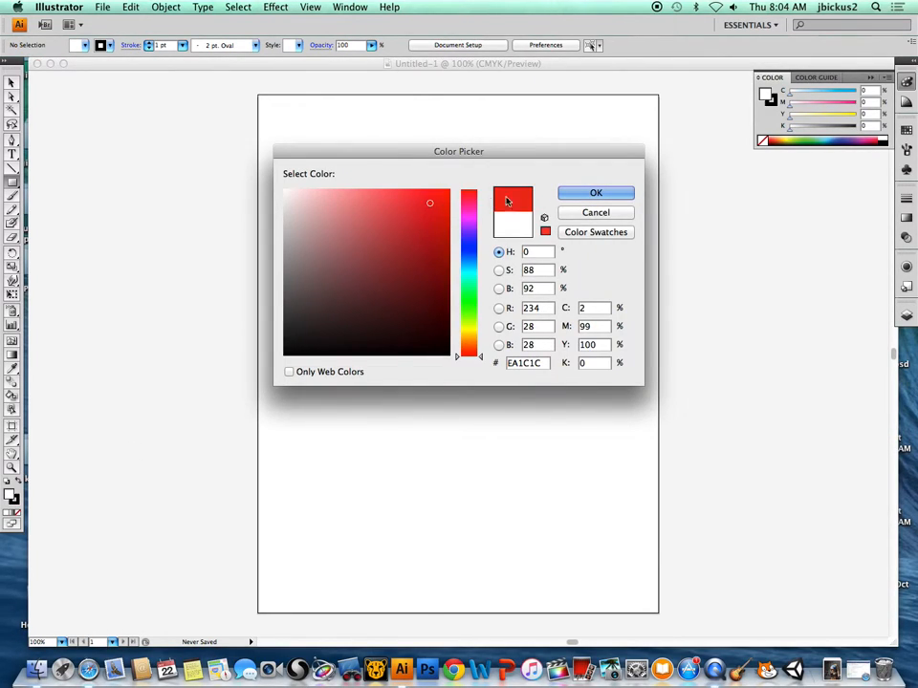
click(595, 193)
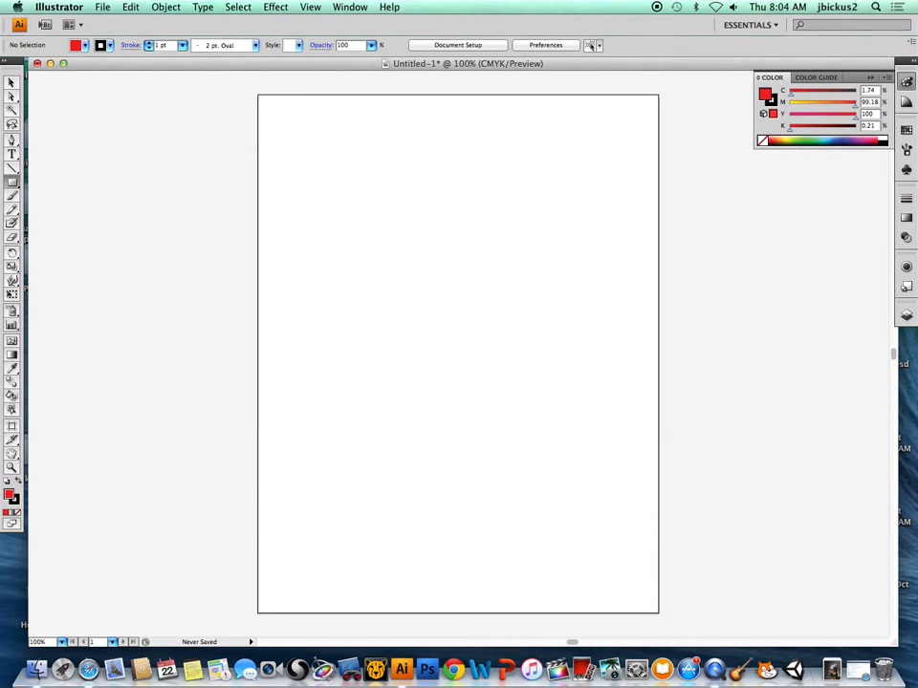
Set the stroke to none and draw a red rectangle about 323 × 218 pt above the artboard's centre.
click(14, 503)
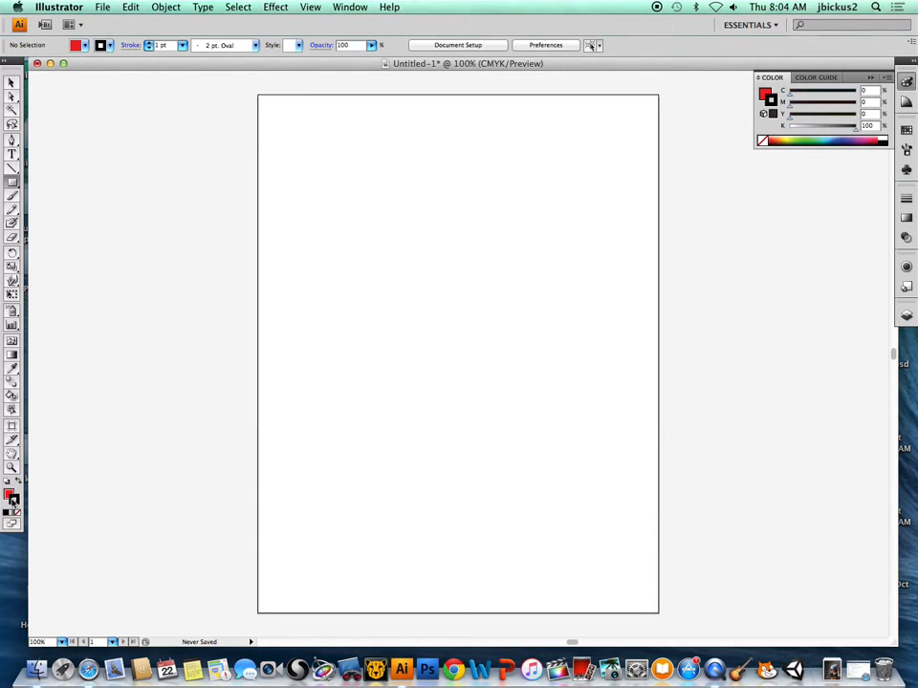
click(17, 513)
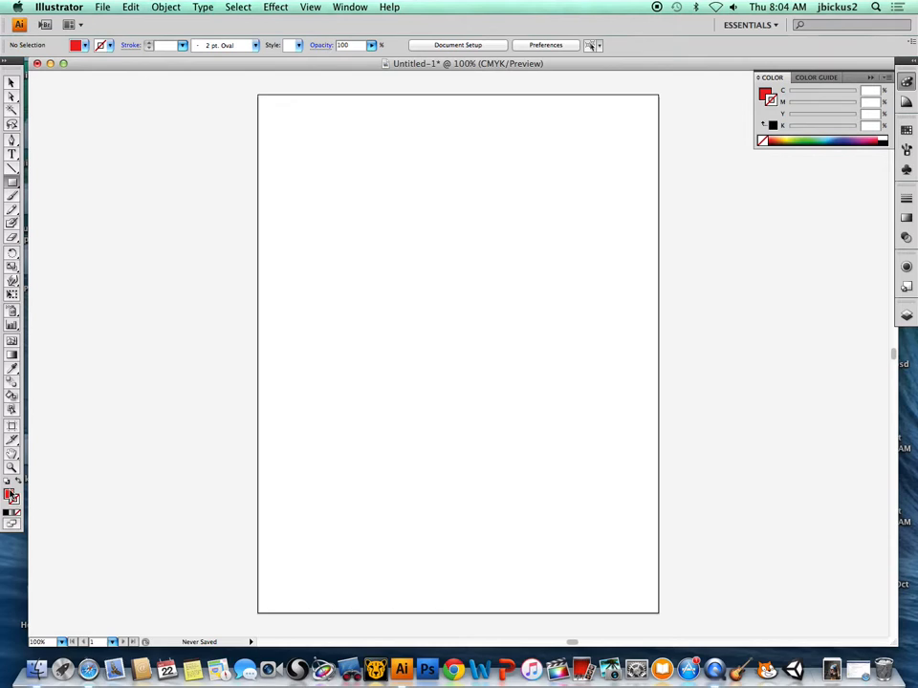
click(9, 494)
drag(324, 224, 535, 365)
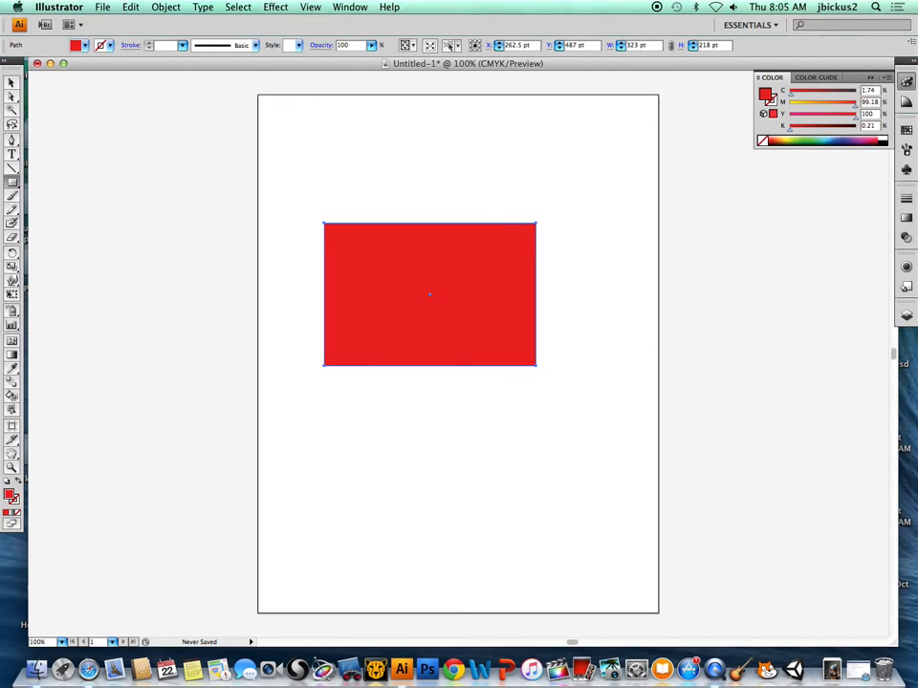
Rotate the red rectangle about 30° counterclockwise and enlarge it until its bounds are about 513 × 490 pt.
click(13, 85)
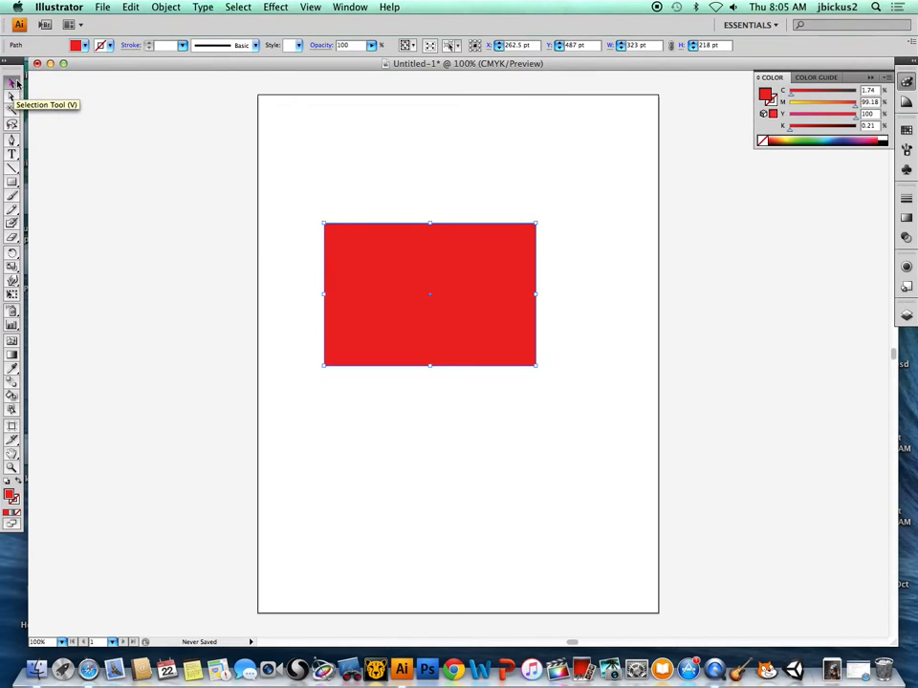
click(285, 194)
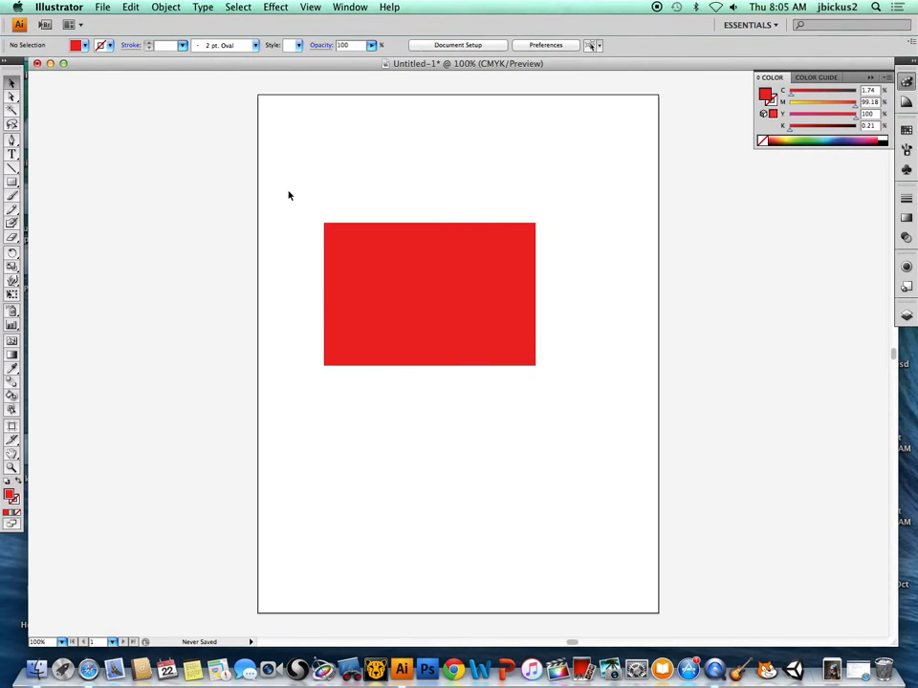
click(375, 285)
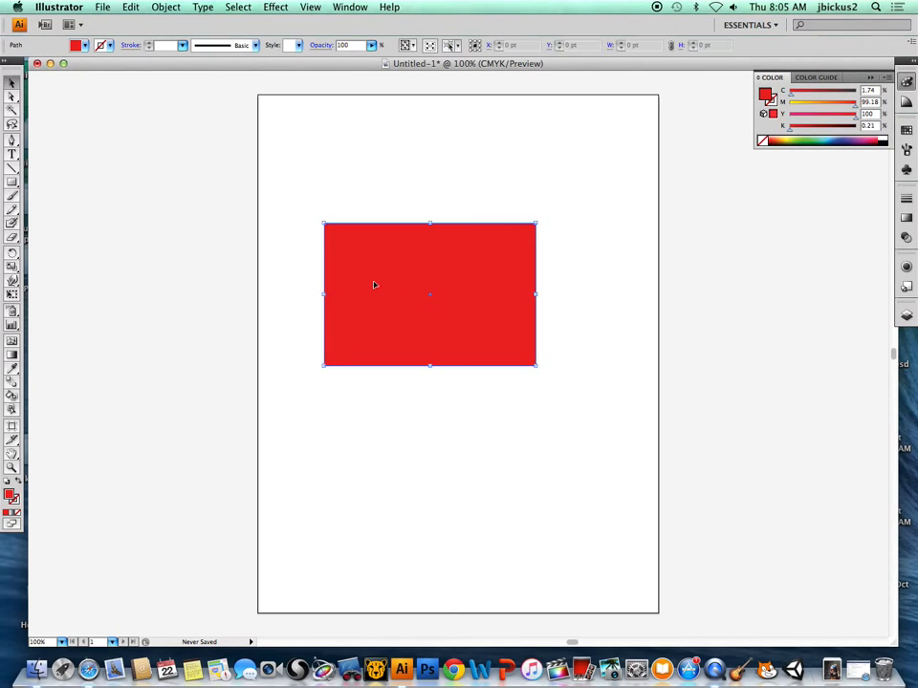
drag(540, 220, 508, 123)
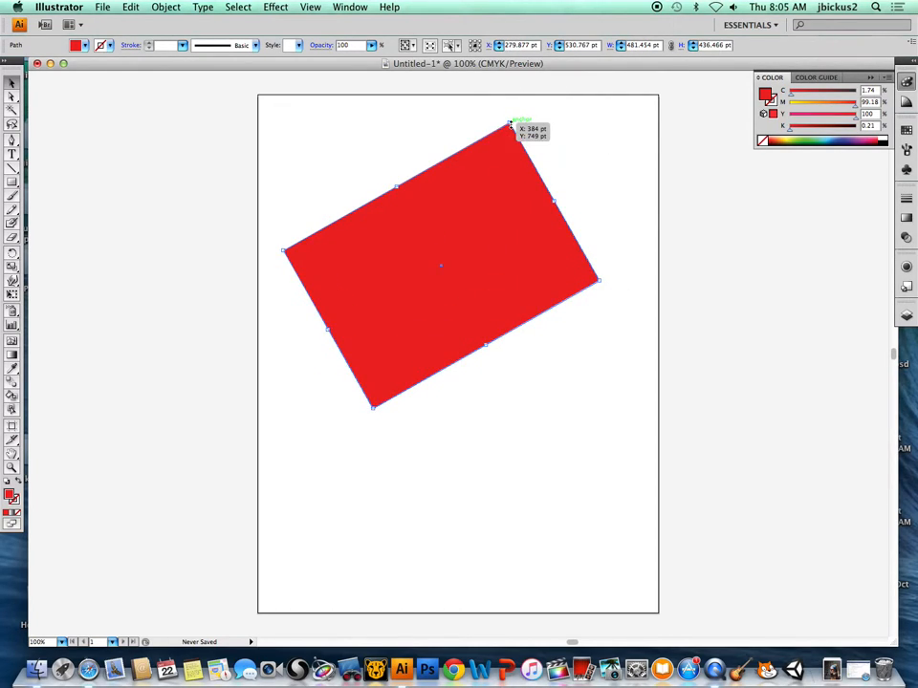
drag(599, 285, 619, 313)
Undock the Layers panel beside the artboard and expand Layer 1 to show its objects.
click(906, 315)
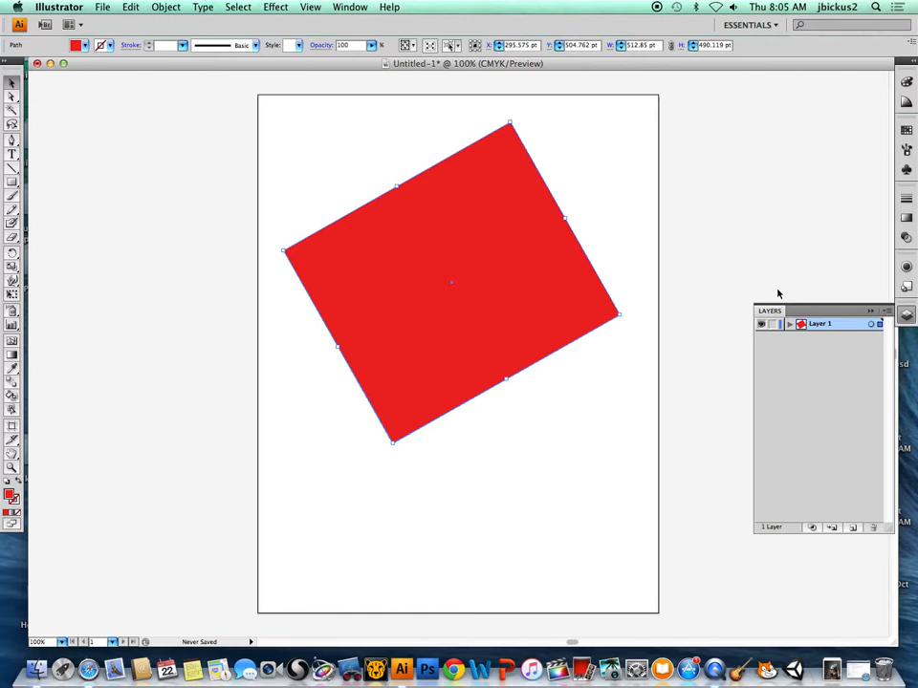
drag(771, 310, 718, 318)
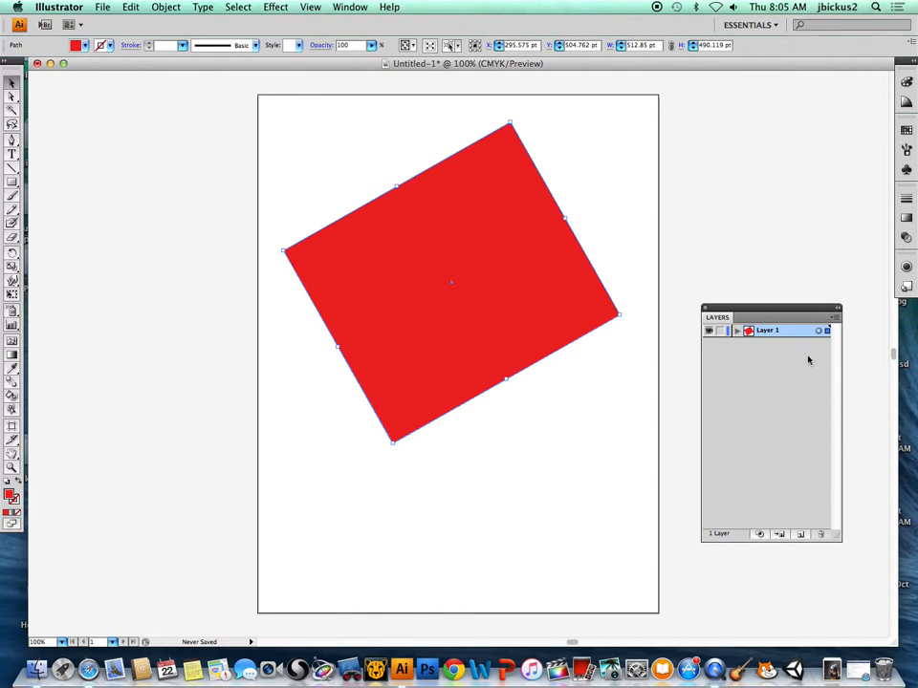
click(736, 330)
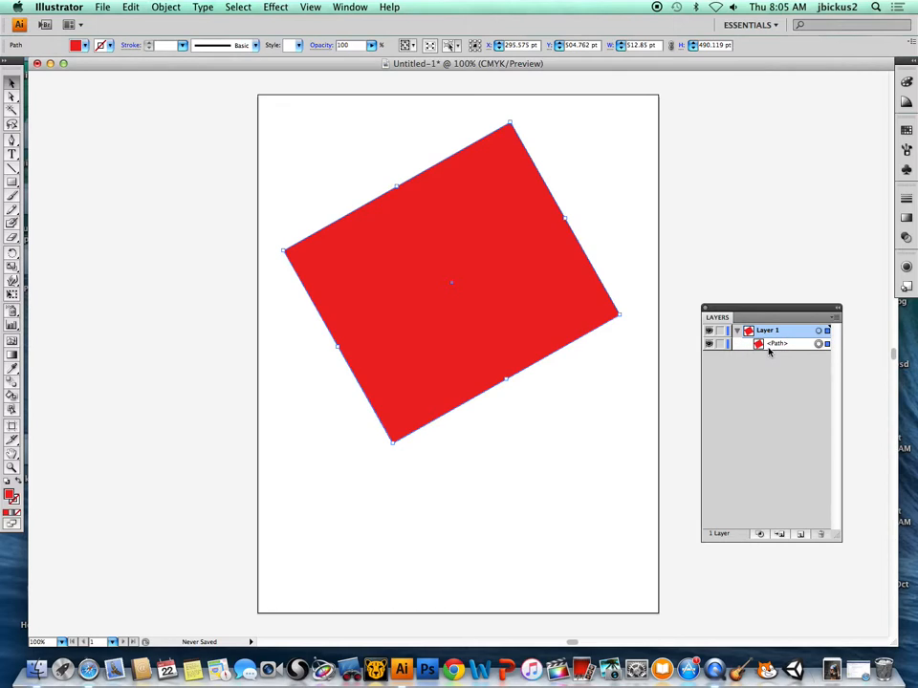
Try a teal fill with the red rectangle still selected, and undo the colour change.
click(11, 182)
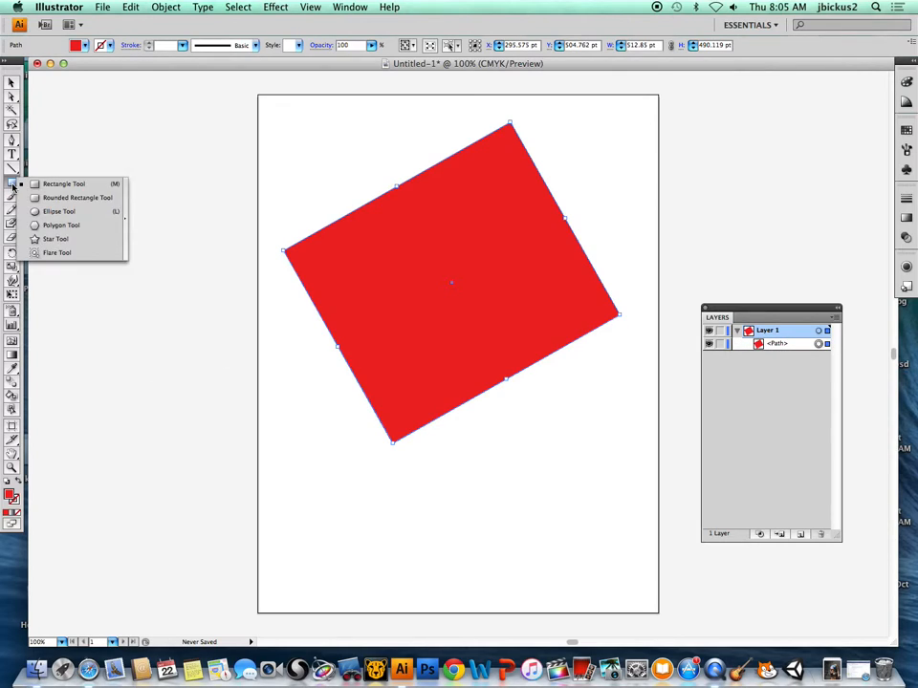
click(62, 214)
double_click(11, 494)
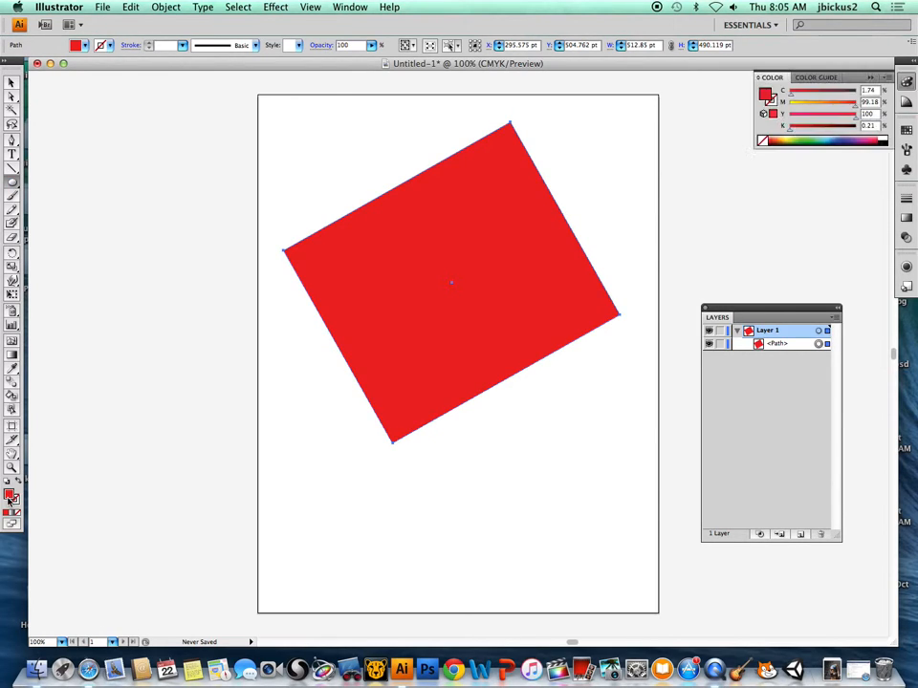
drag(467, 203, 467, 278)
click(578, 195)
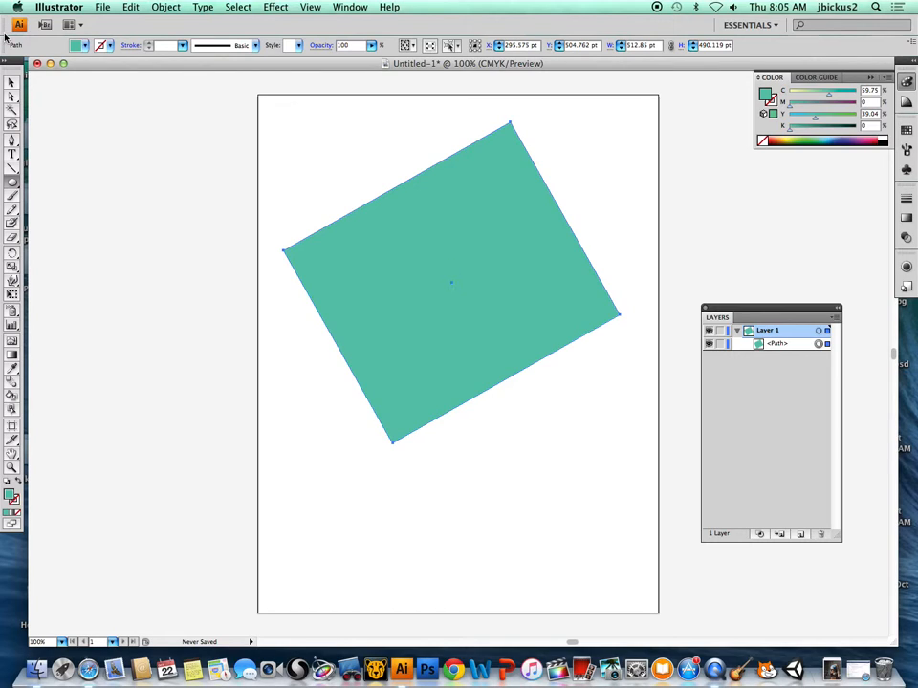
key(super+z)
With nothing selected, set the fill to cyan 23E8E8 and draw an ellipse about 364 × 342 pt overlapping the rectangle's lower corner.
click(353, 199)
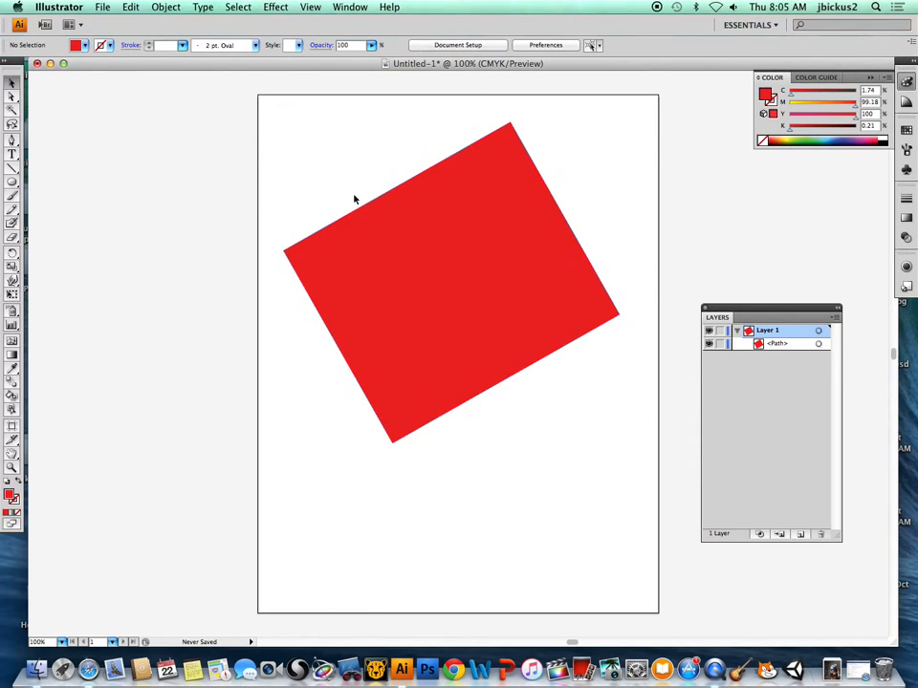
click(13, 182)
double_click(10, 496)
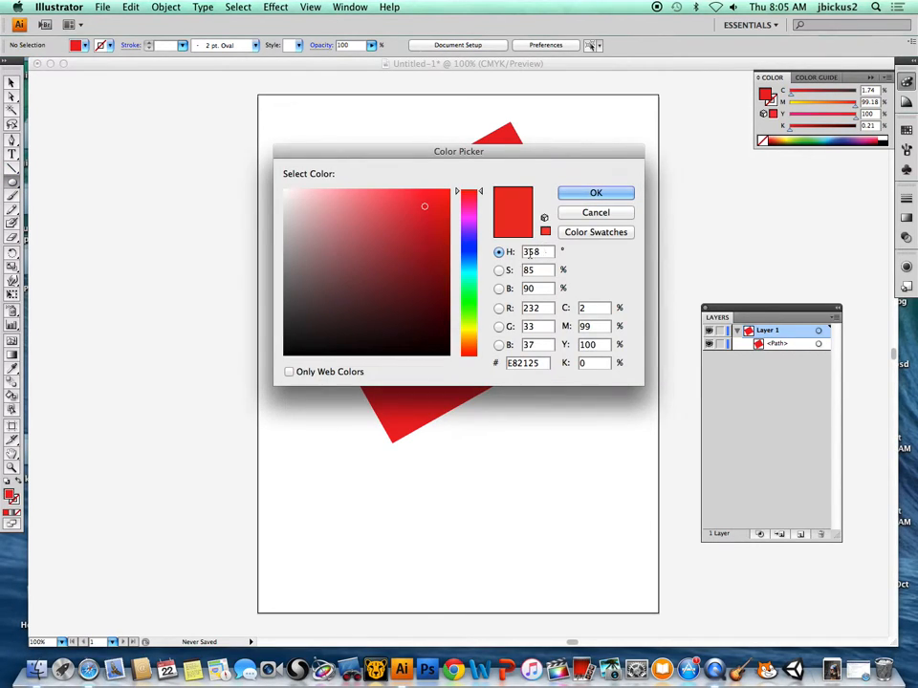
click(467, 272)
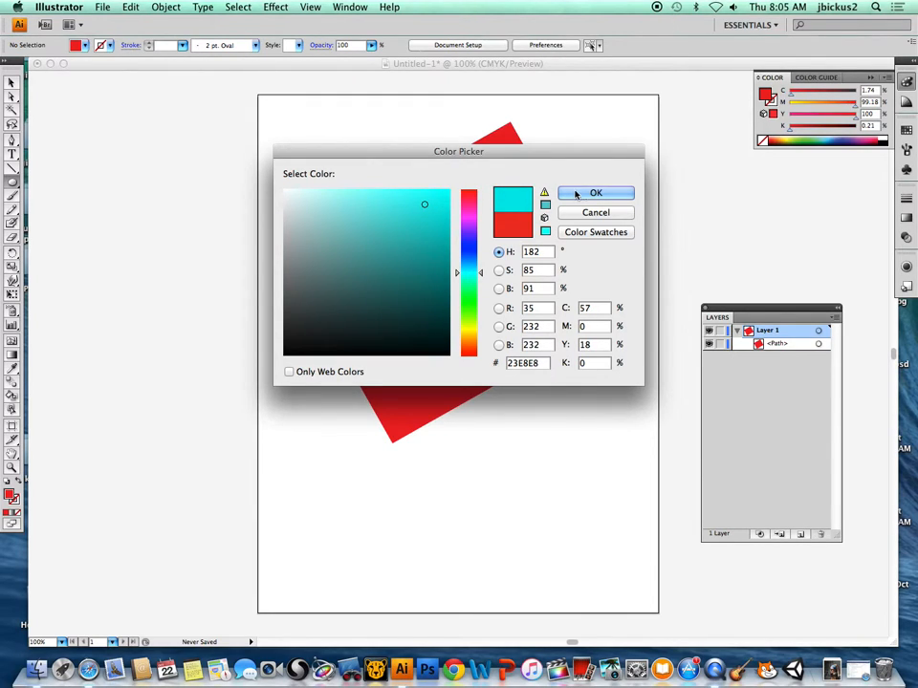
click(579, 193)
mouse_move(302, 327)
mouse_down()
mouse_move(449, 460)
mouse_move(533, 503)
mouse_move(541, 551)
mouse_up()
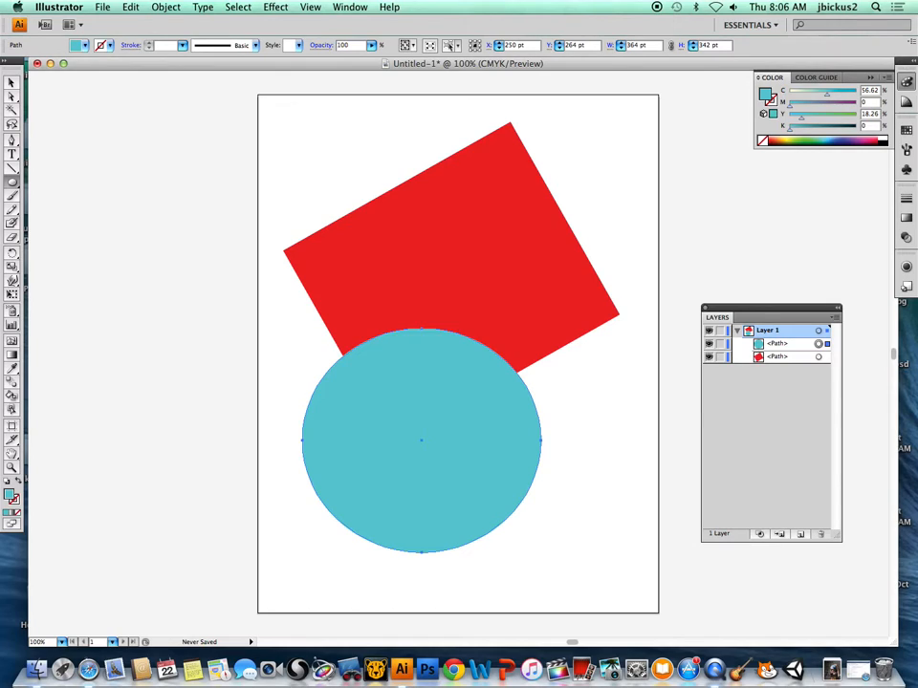
Move the red rectangle slightly up and to the left on the artboard.
click(12, 82)
click(206, 296)
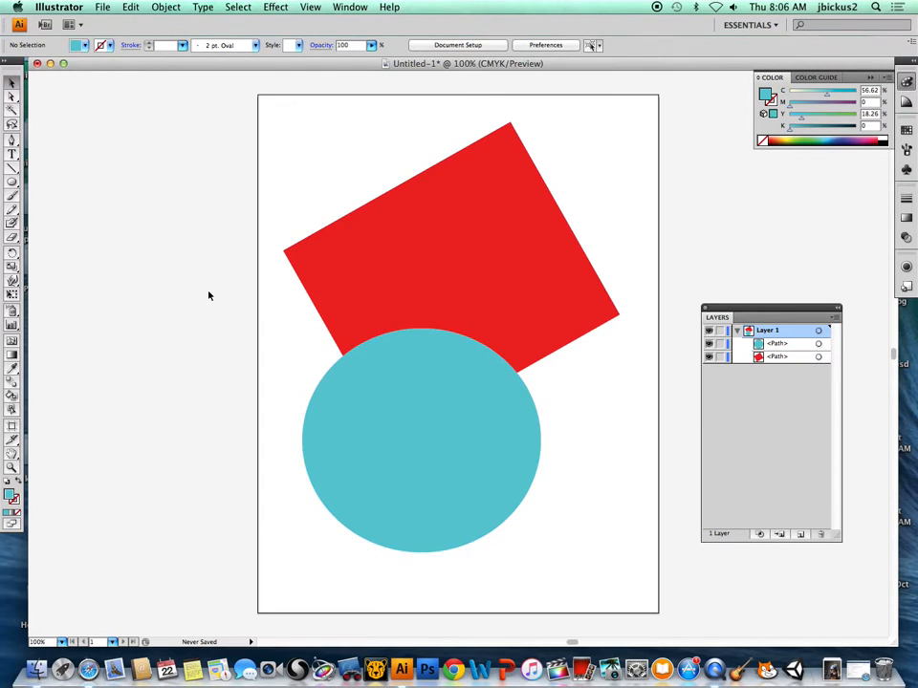
click(447, 400)
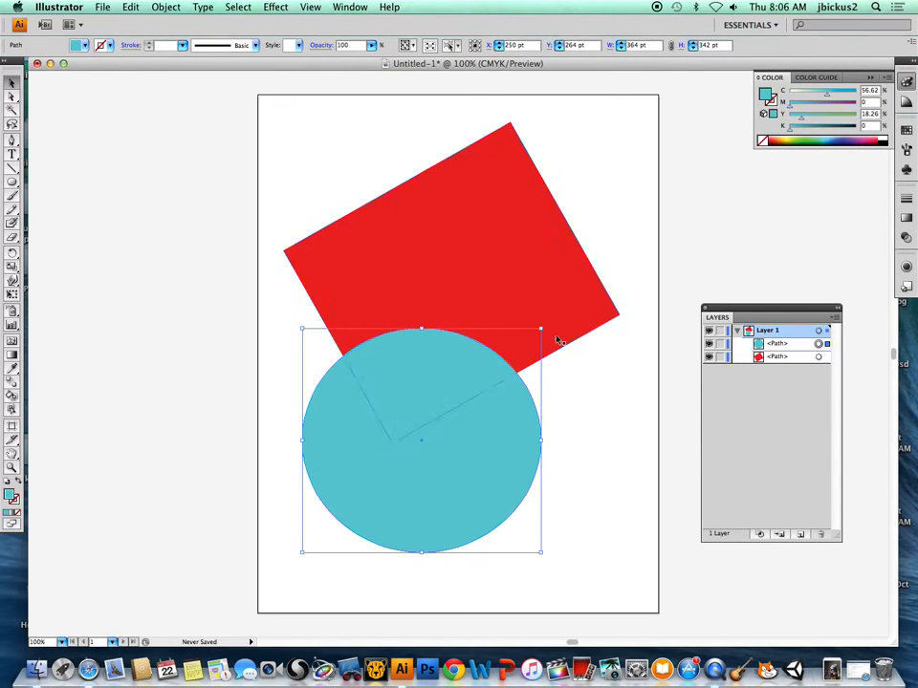
drag(538, 328, 499, 356)
drag(467, 225, 487, 190)
Give the ellipse a lime green stroke of about C 50, M 0, Y 100, K 0.
click(489, 442)
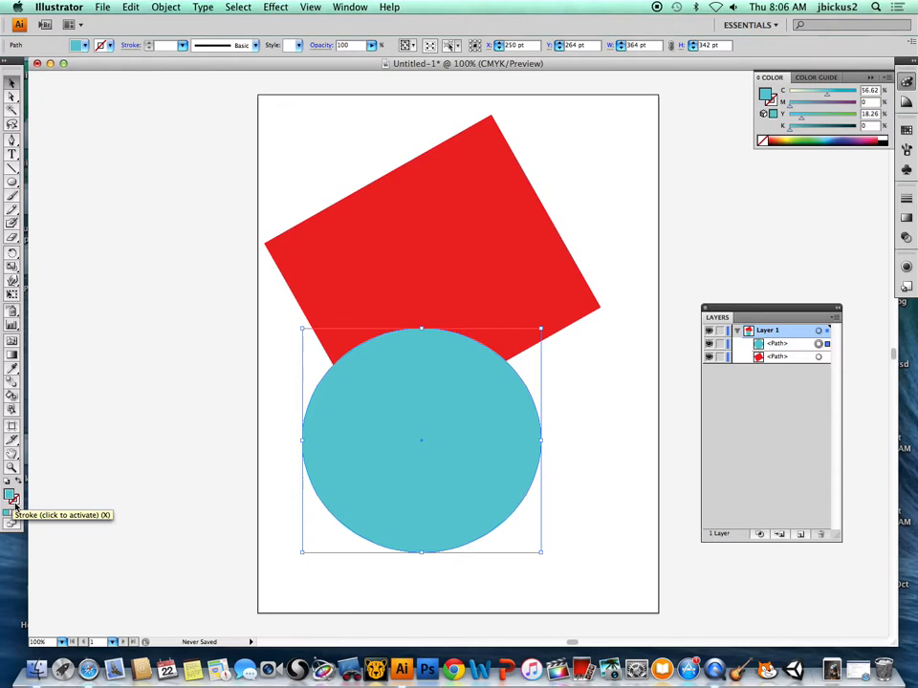
double_click(14, 504)
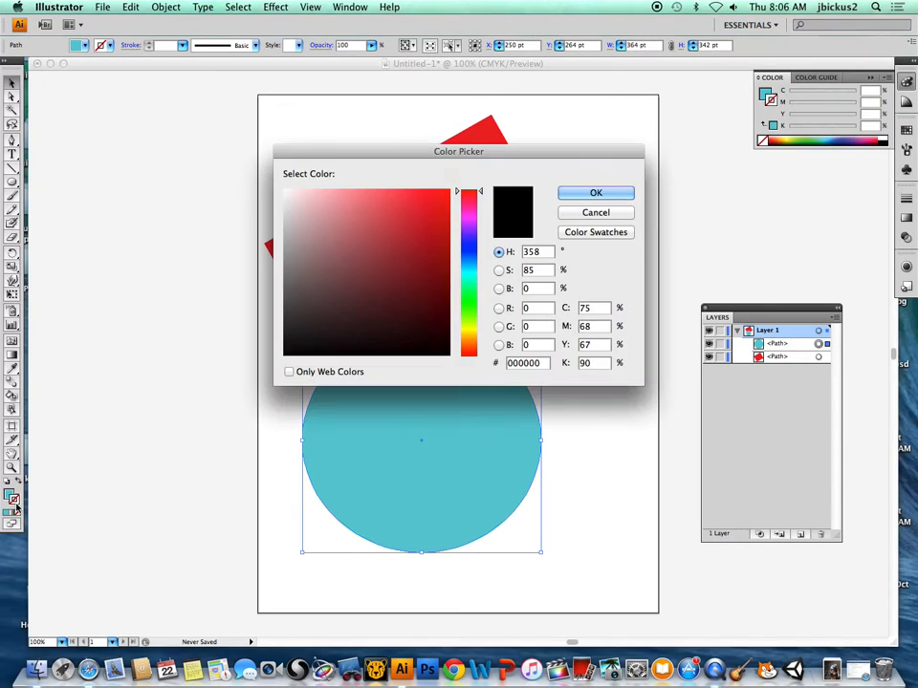
drag(469, 282, 469, 315)
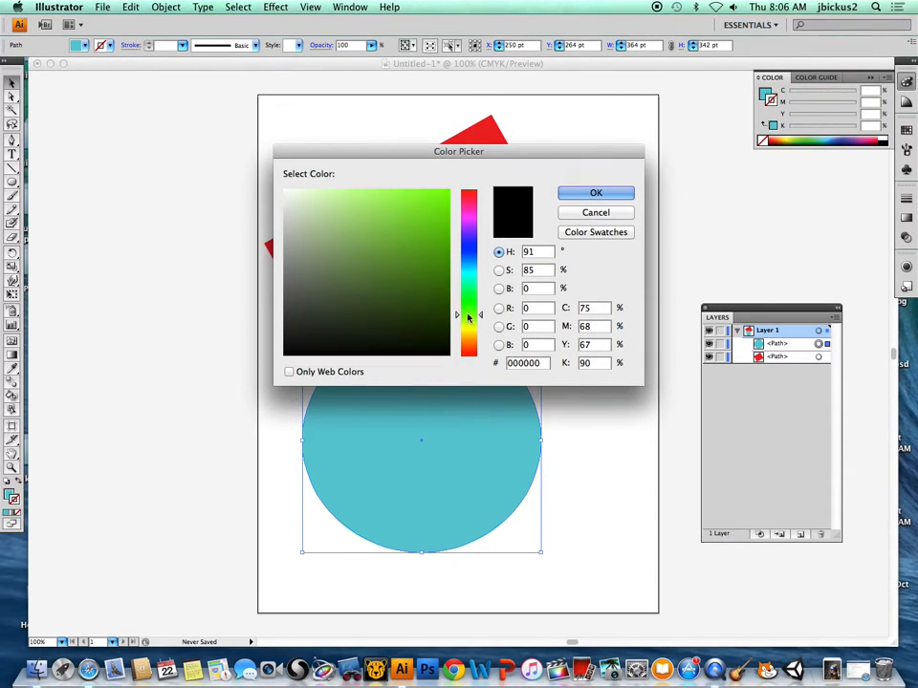
click(409, 214)
click(583, 192)
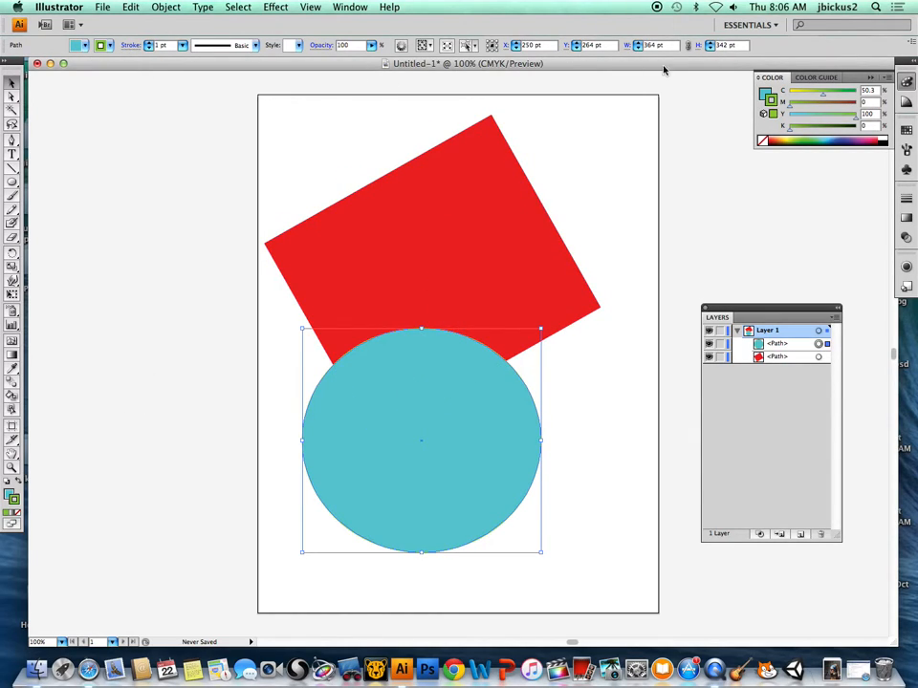
Increase the ellipse's stroke weight to 14 pt and deselect it.
click(148, 44)
click(150, 45)
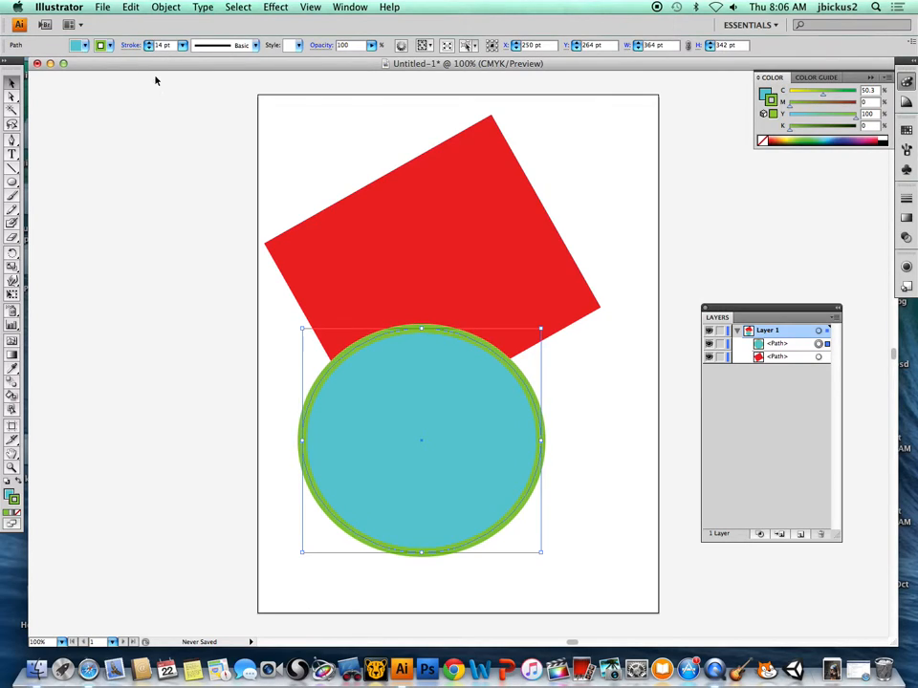
click(173, 326)
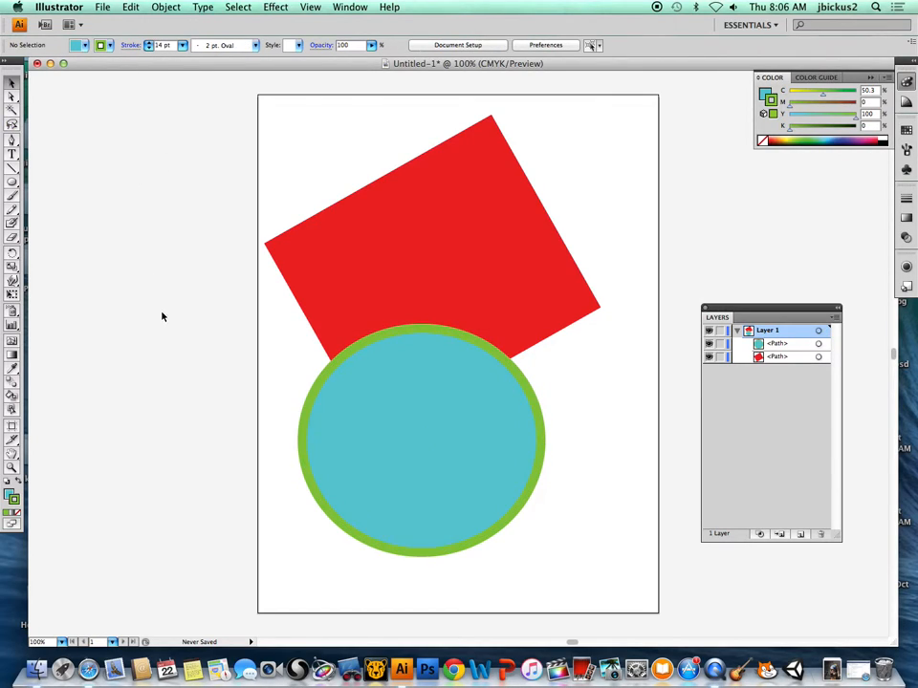
Move the ellipse to about X 373 pt, Y 241 pt and place it below the red rectangle in Layer 1's stacking order.
click(763, 348)
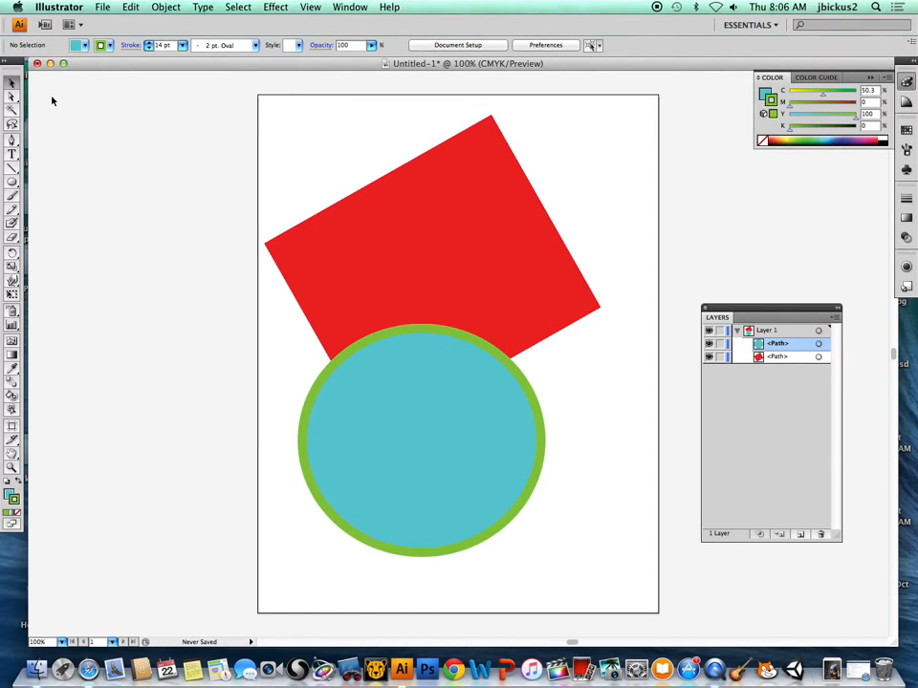
drag(455, 416, 540, 430)
drag(789, 355, 779, 363)
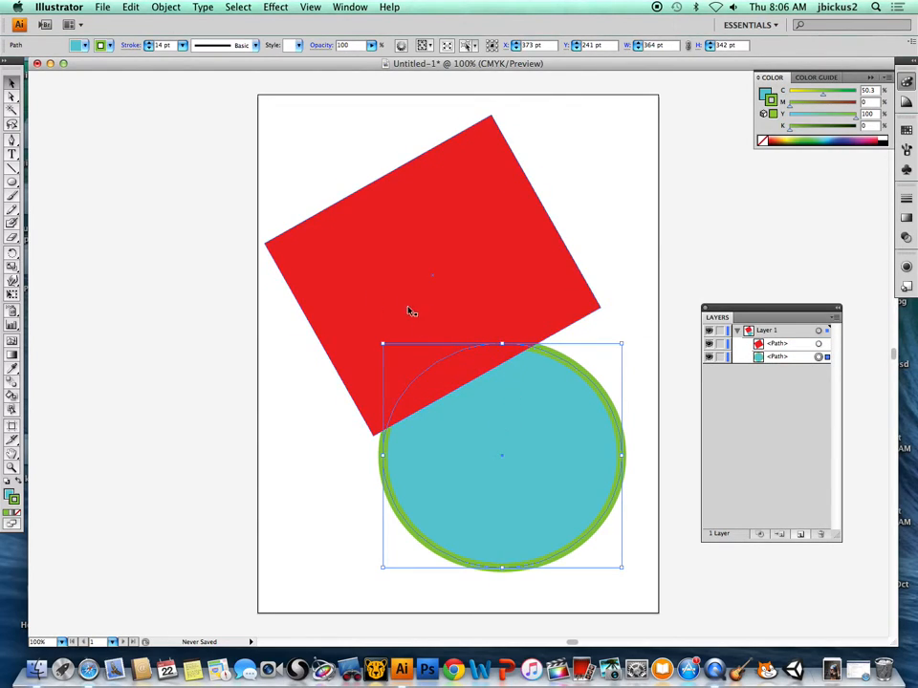
Select the red rectangle, view its Arrange options without applying any, and deselect it.
click(402, 310)
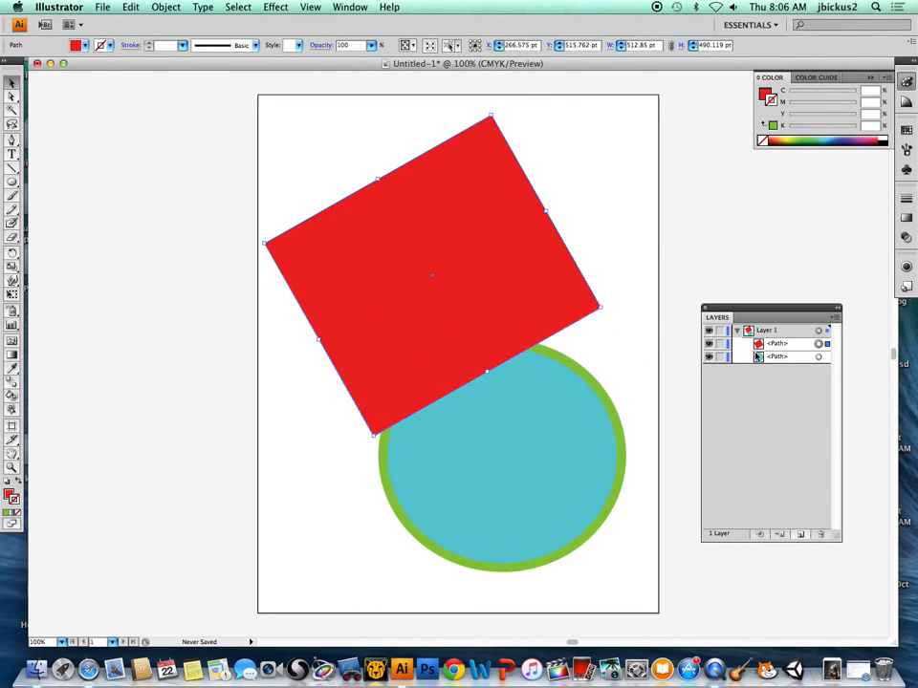
right_click(366, 306)
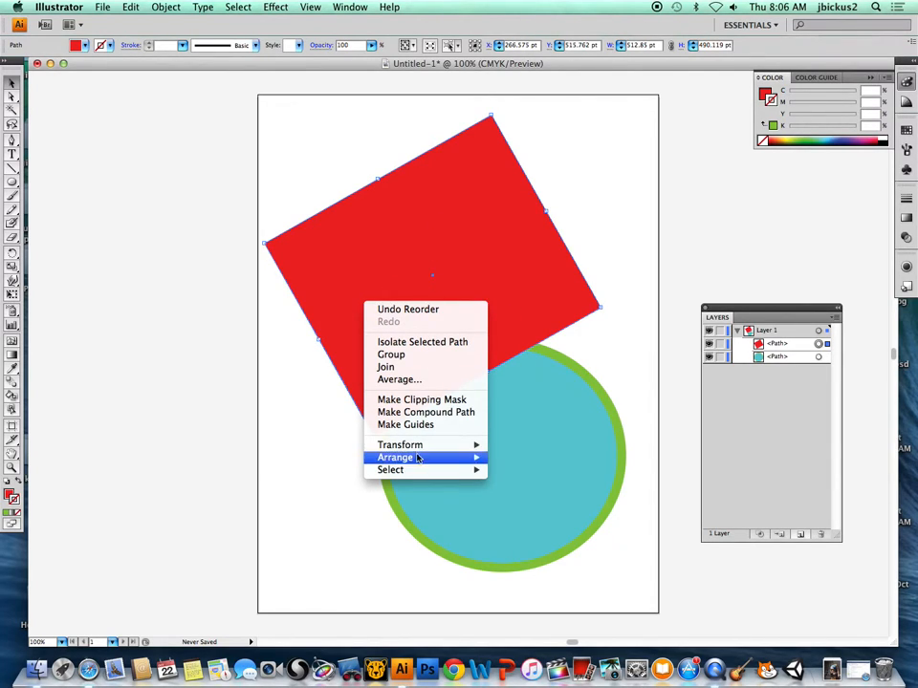
mouse_move(418, 462)
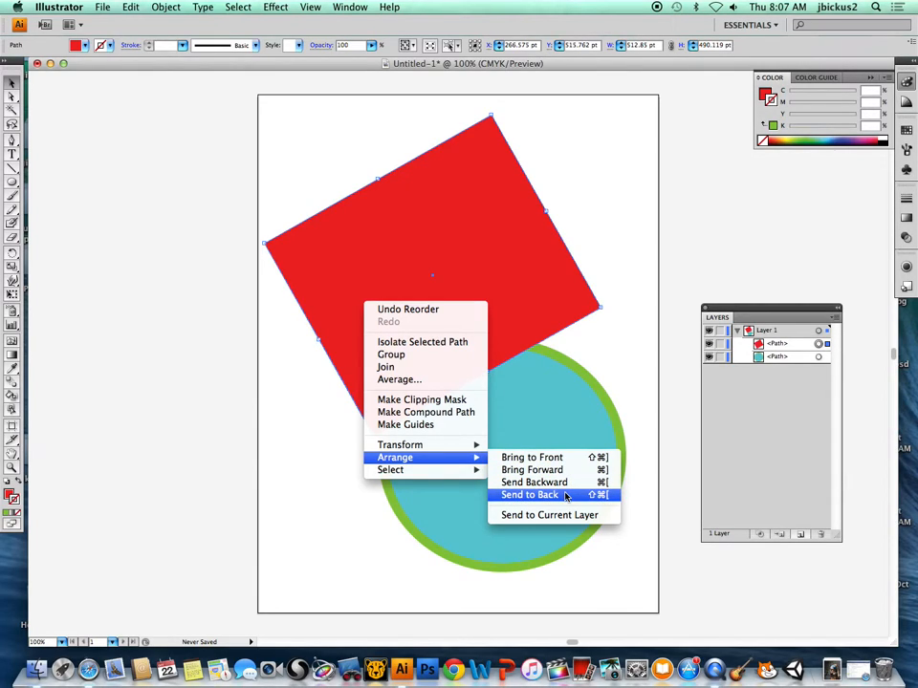
click(90, 184)
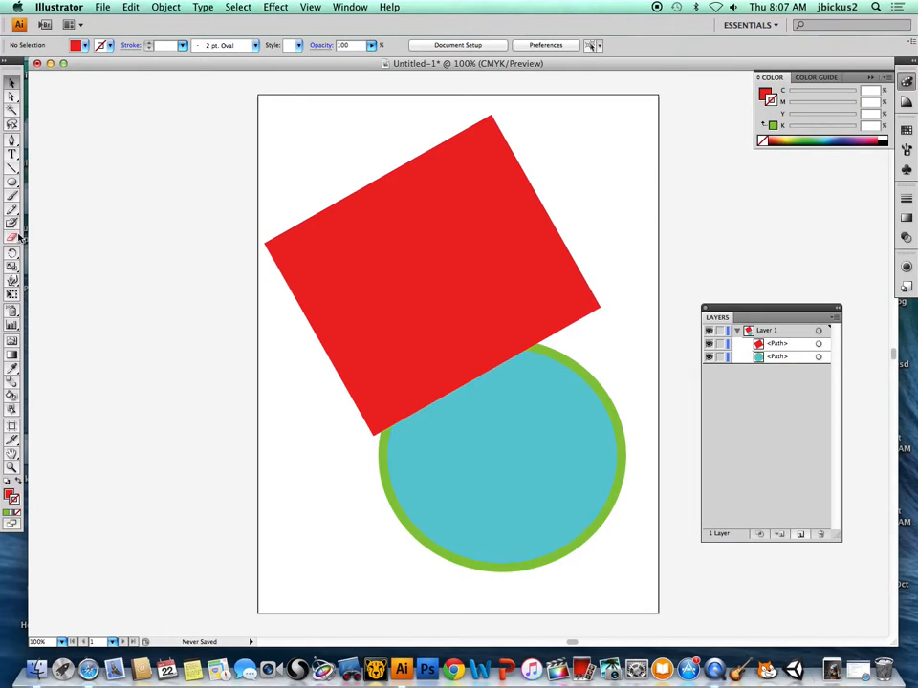
Activate the Polygon tool and set the fill to bright yellow, hex ECF20C.
drag(12, 182, 65, 227)
double_click(9, 497)
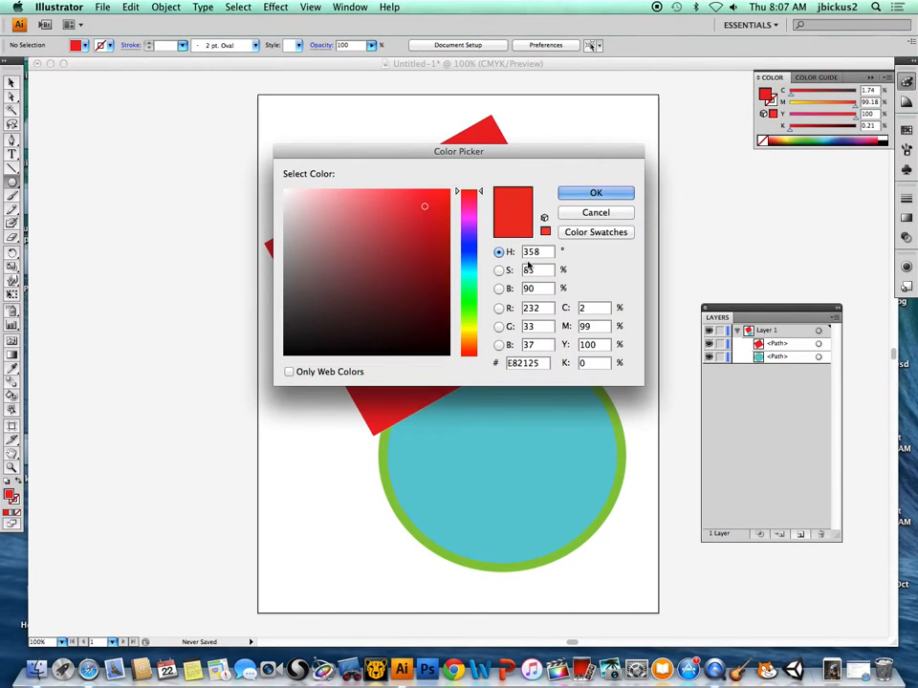
drag(469, 264, 468, 331)
click(441, 199)
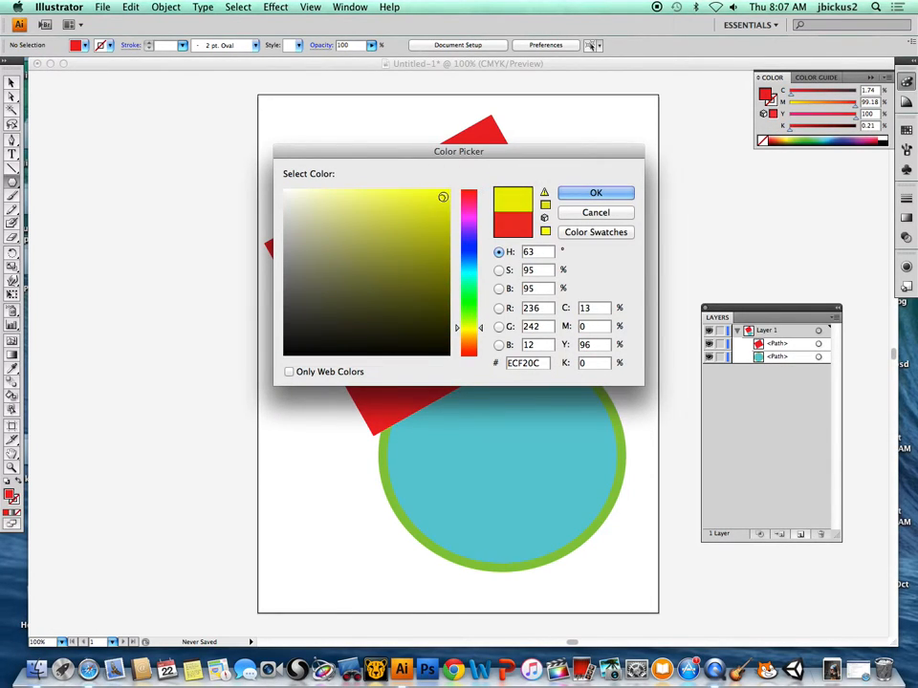
click(589, 190)
Draw a yellow hexagon and place it at about X 160 pt, Y 598 pt, overlapping the red rectangle and the artboard's upper-left edge.
drag(316, 117, 420, 196)
click(12, 82)
drag(267, 133, 369, 235)
Bring the red rectangle to the front, above the yellow hexagon.
click(502, 321)
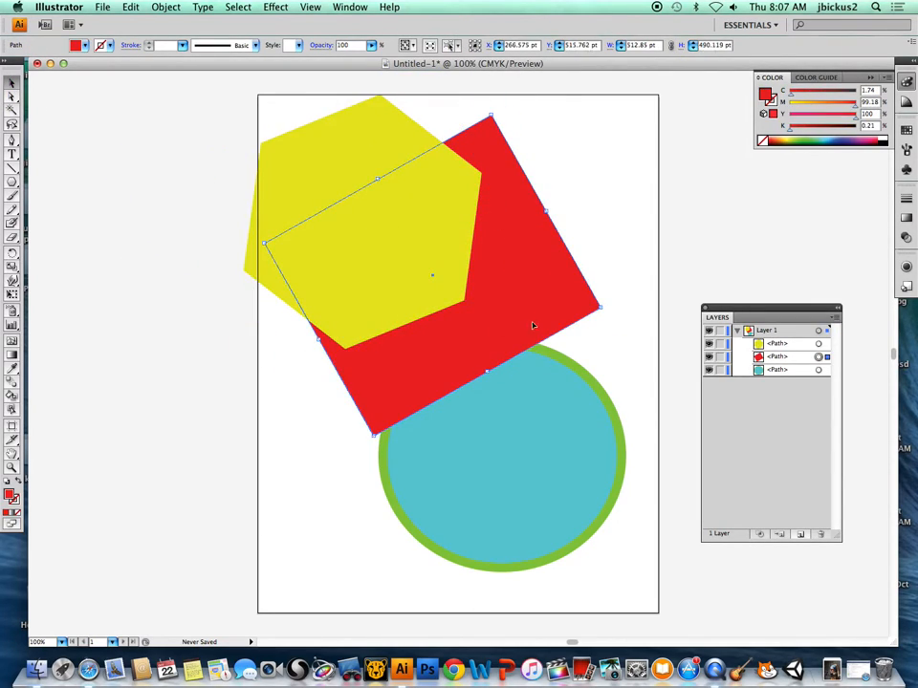
right_click(504, 308)
mouse_move(602, 463)
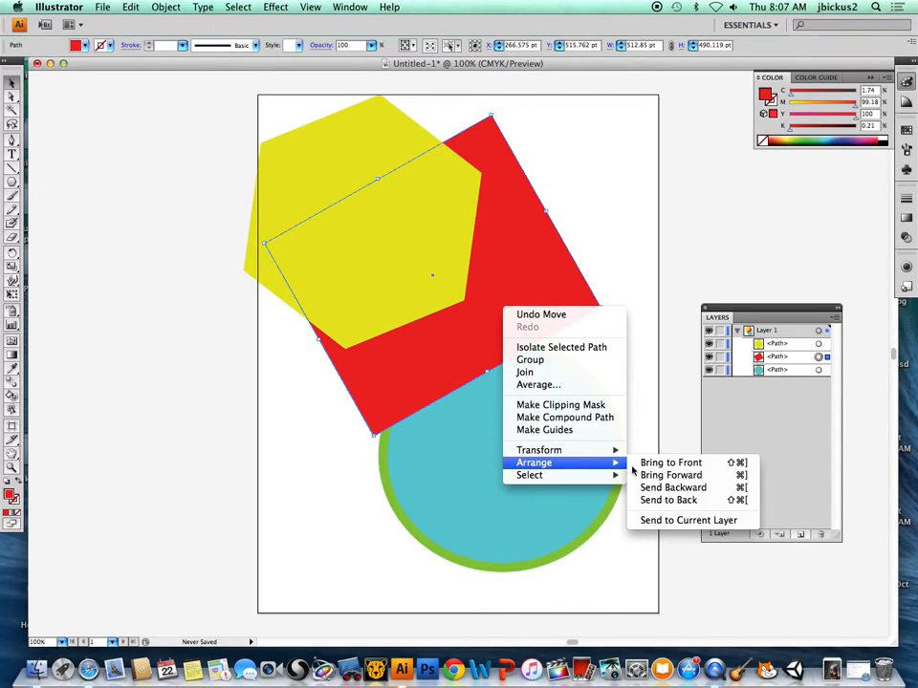
click(674, 462)
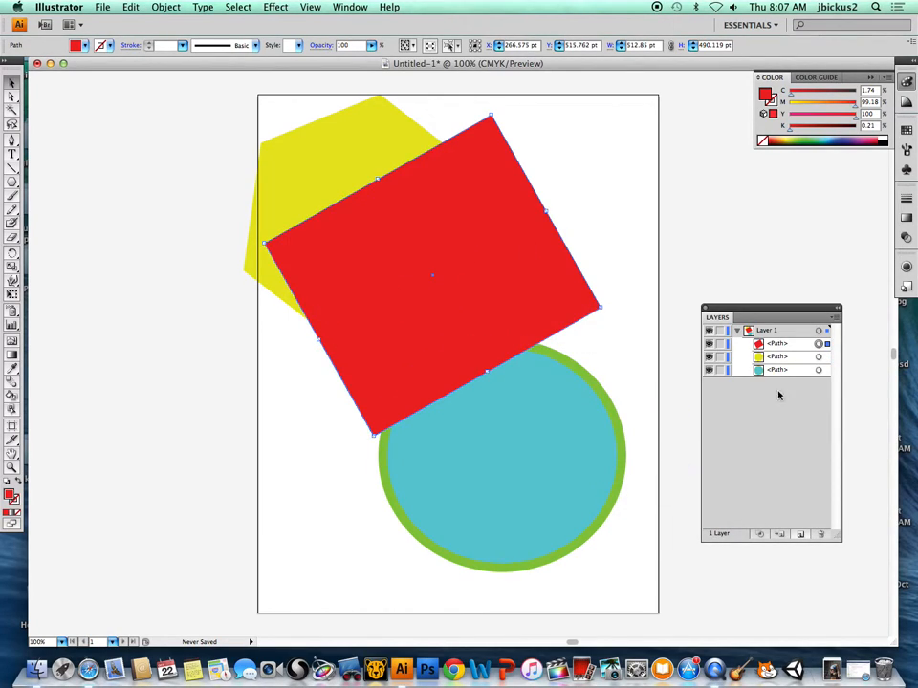
Send the red rectangle backward twice, placing it below both the hexagon and the teal ellipse, and deselect it.
right_click(492, 267)
mouse_move(559, 418)
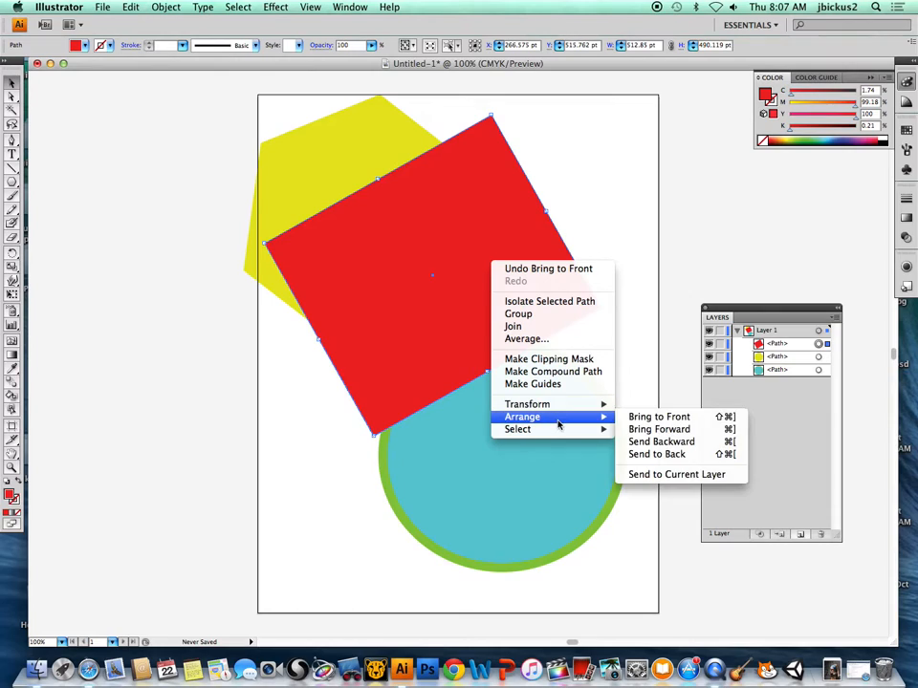
click(671, 442)
right_click(493, 316)
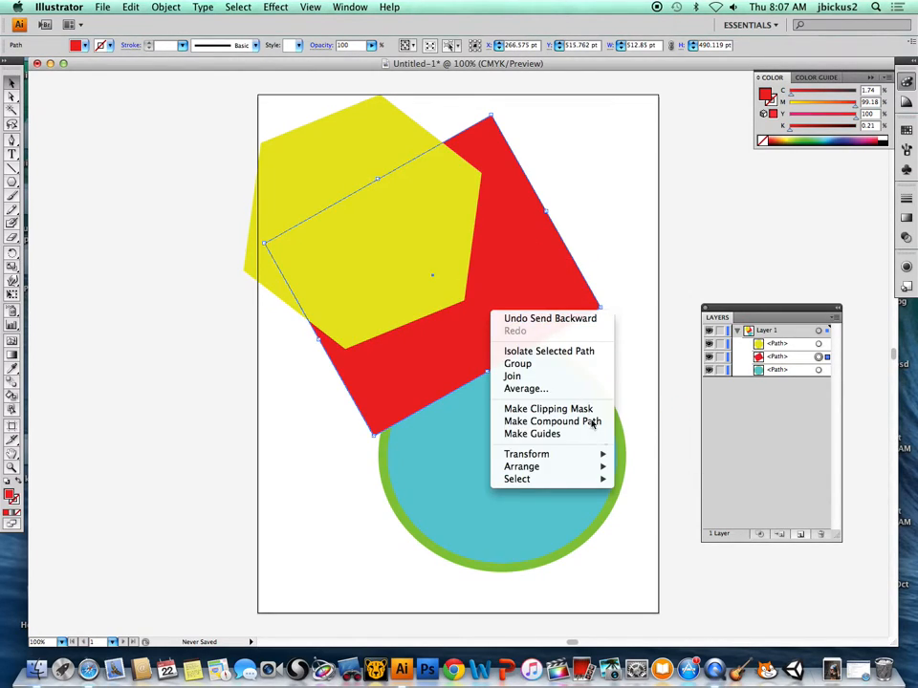
mouse_move(597, 469)
click(674, 491)
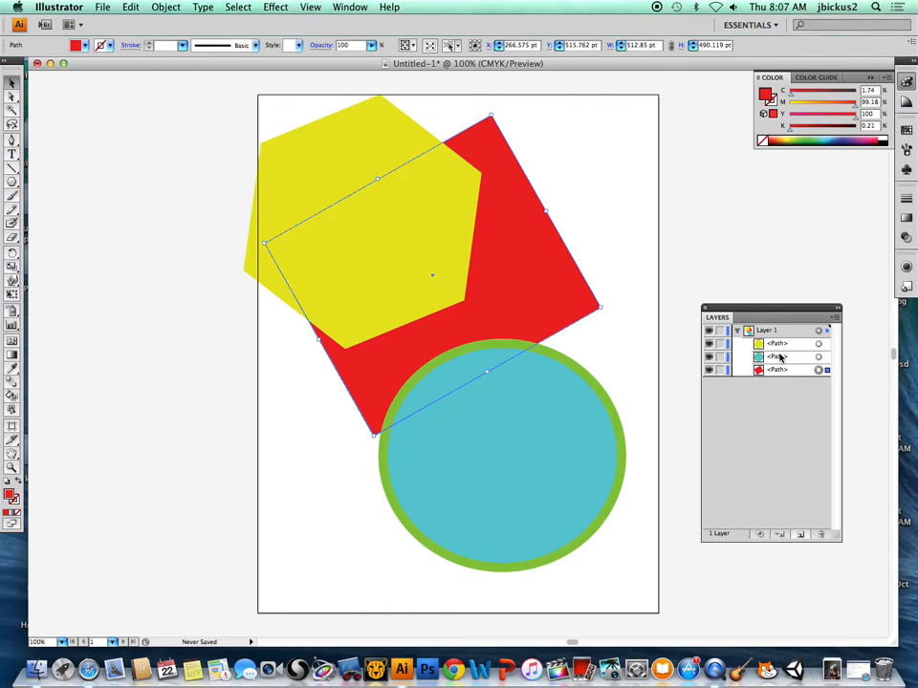
click(281, 380)
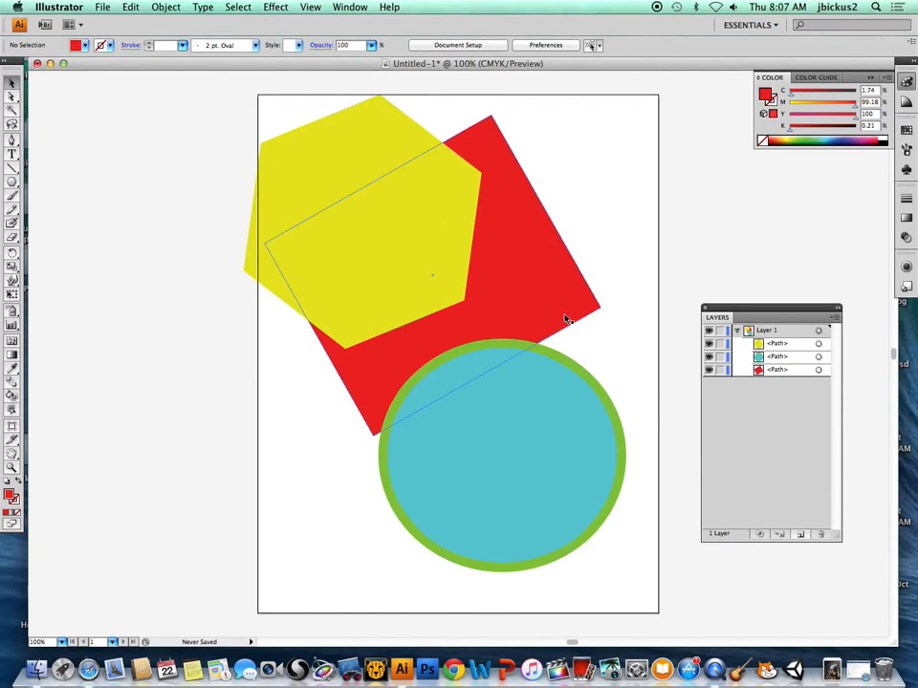
Enlarge the yellow hexagon to about 474 × 628 pt, move it to about X 37 pt, Y 637 pt, and deselect it.
click(303, 158)
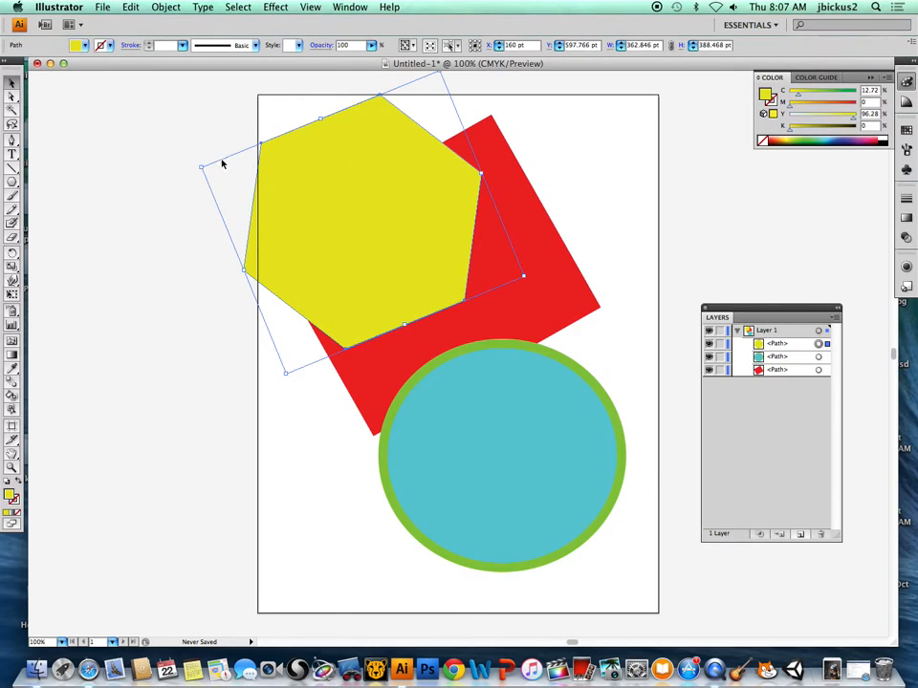
drag(202, 167, 128, 106)
drag(522, 276, 580, 327)
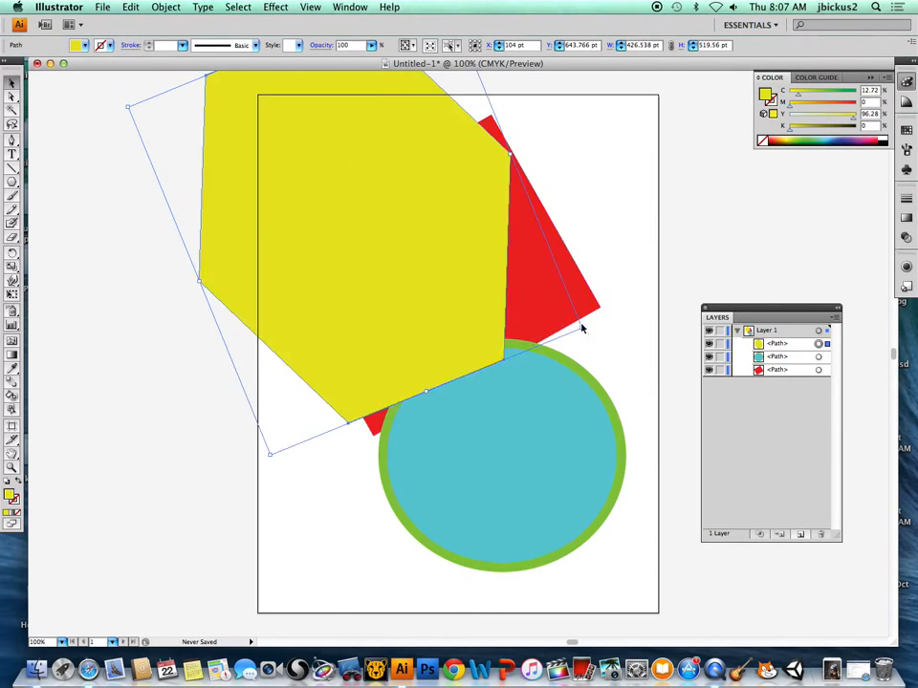
click(598, 242)
drag(417, 294, 344, 272)
click(652, 244)
Zoom in to 800% on the edge between the yellow hexagon and the red rectangle.
key(z)
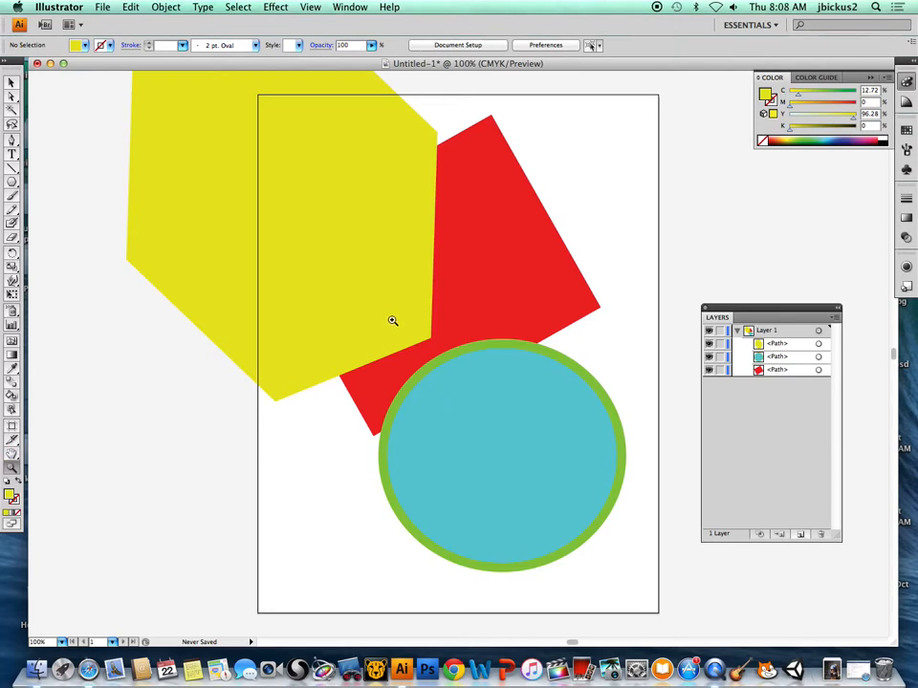
click(484, 335)
click(565, 344)
click(511, 333)
click(512, 334)
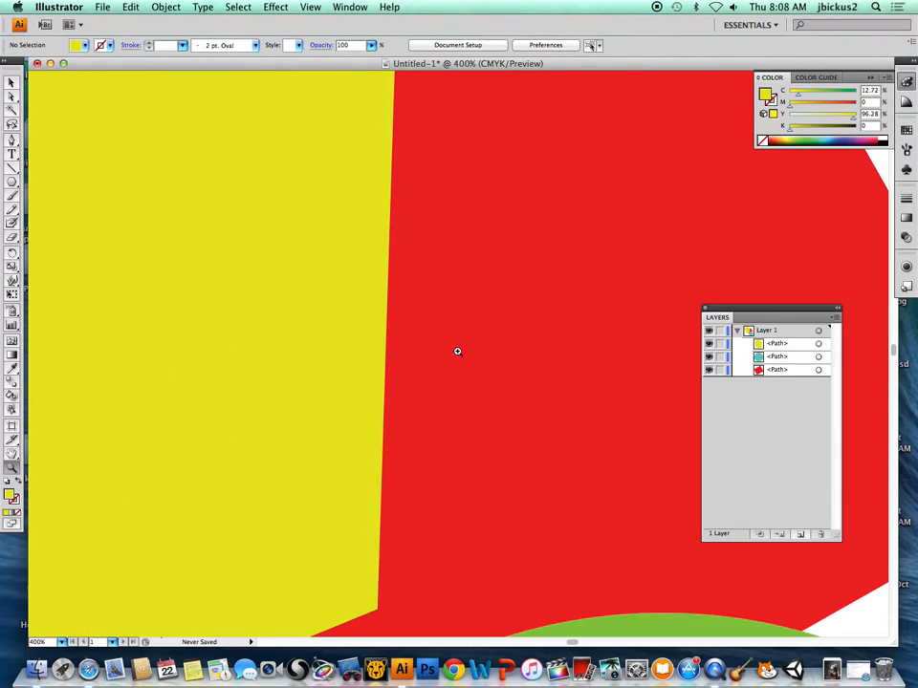
click(354, 364)
click(495, 343)
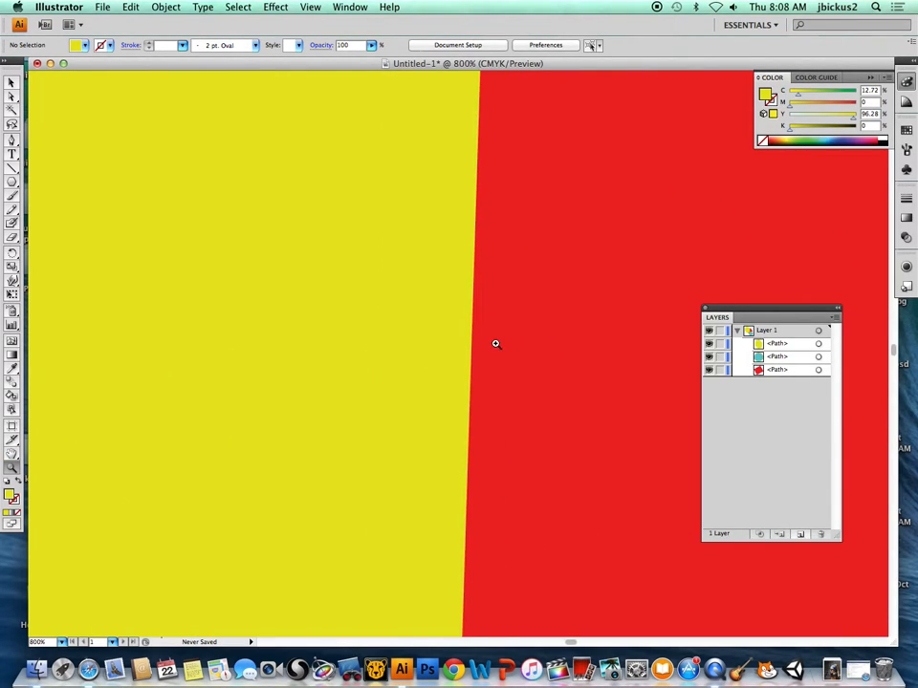
Zoom back out to see all the shapes and return the artboard view to 100%.
alt+click(494, 349)
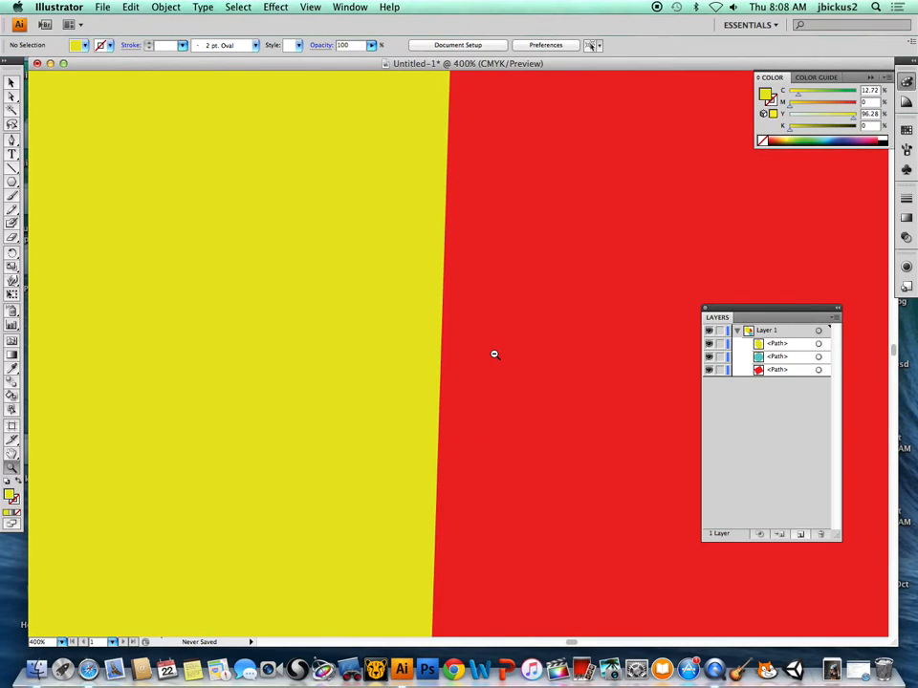
alt+click(493, 353)
alt+click(447, 338)
alt+click(435, 334)
alt+click(430, 333)
alt+click(430, 334)
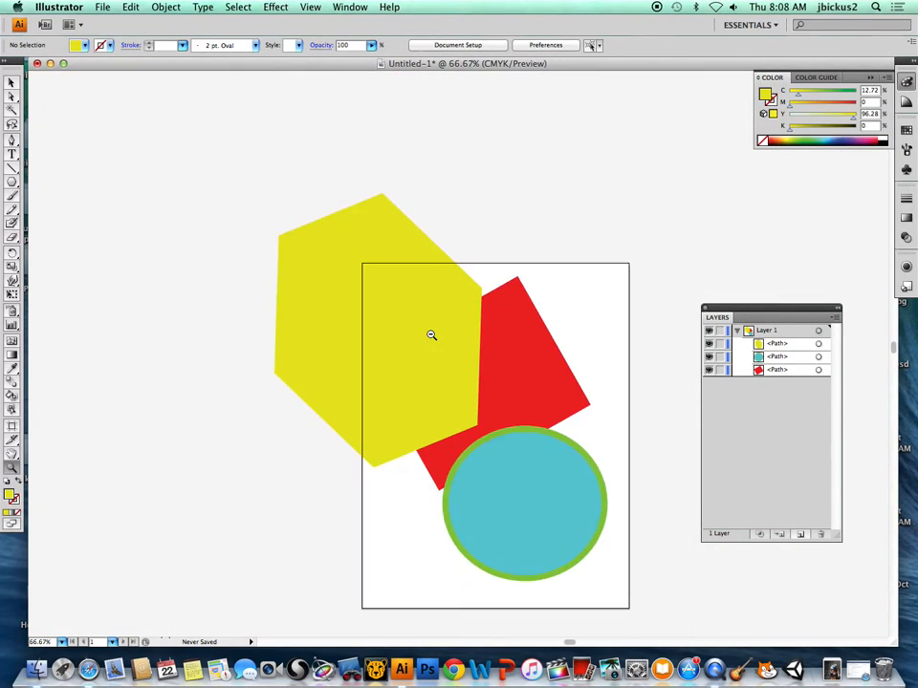
alt+click(430, 333)
click(510, 432)
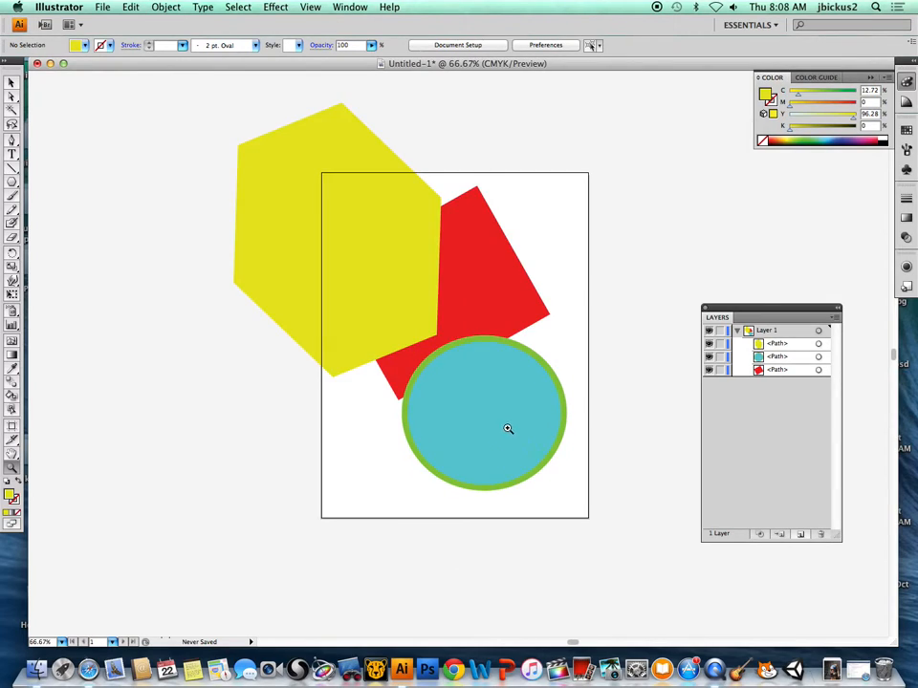
click(430, 333)
scroll(519, 364, right, 5)
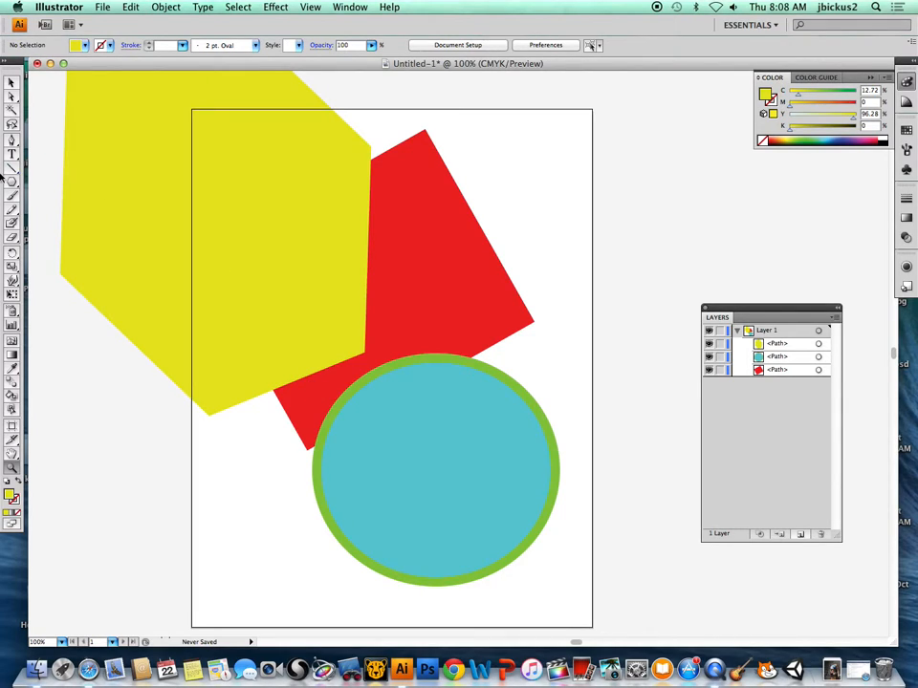
Choose the Rectangle tool, view the other available shape tools, and activate the Ellipse tool.
click(16, 184)
click(57, 183)
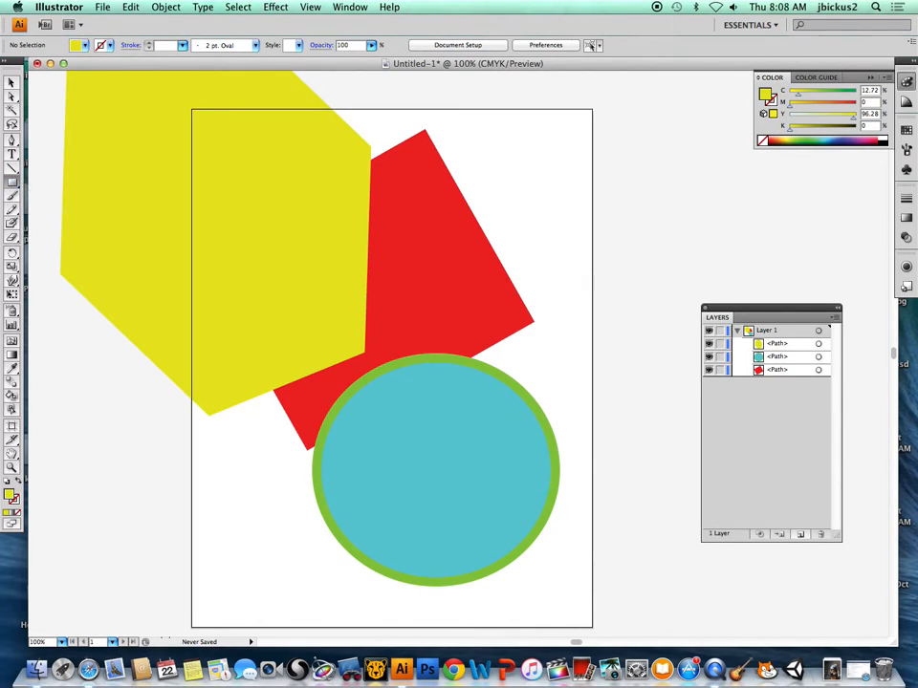
click(6, 182)
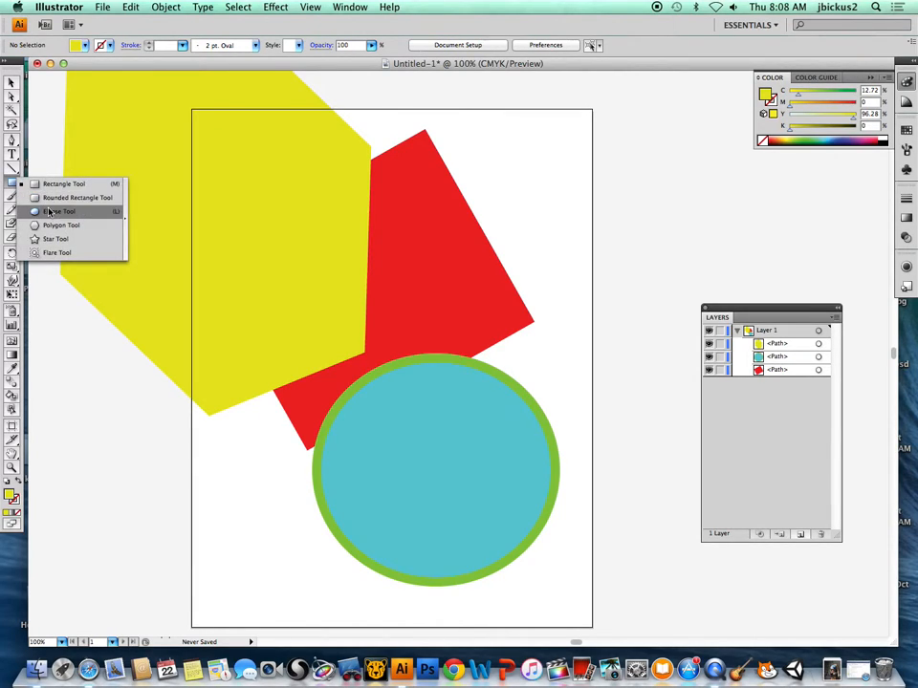
click(50, 211)
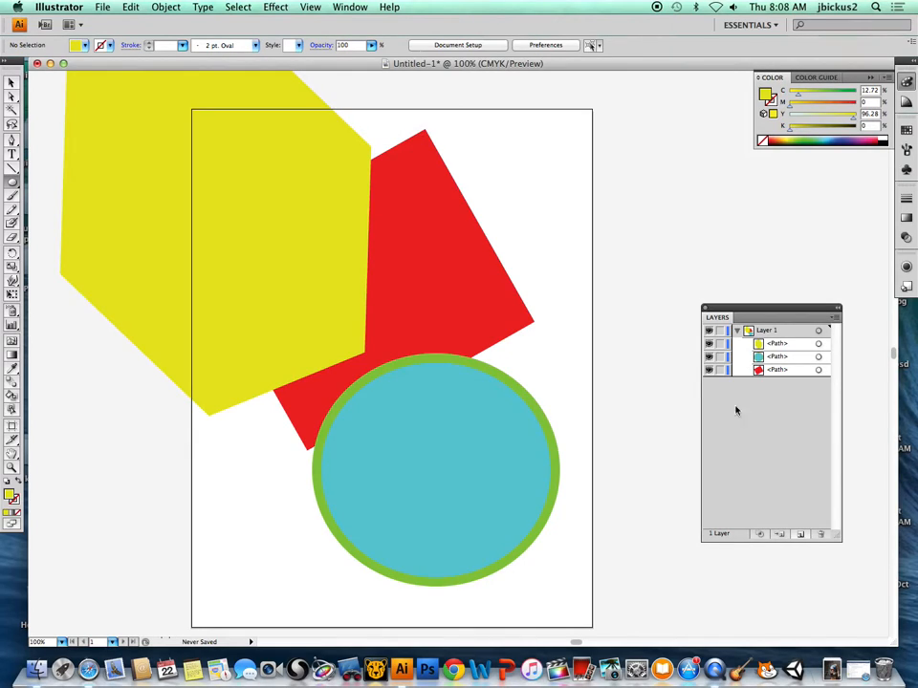
Highlight the yellow hexagon's path in Layer 1, float the Transparency panel above the Layers panel, and collapse the Gradient panel.
click(776, 343)
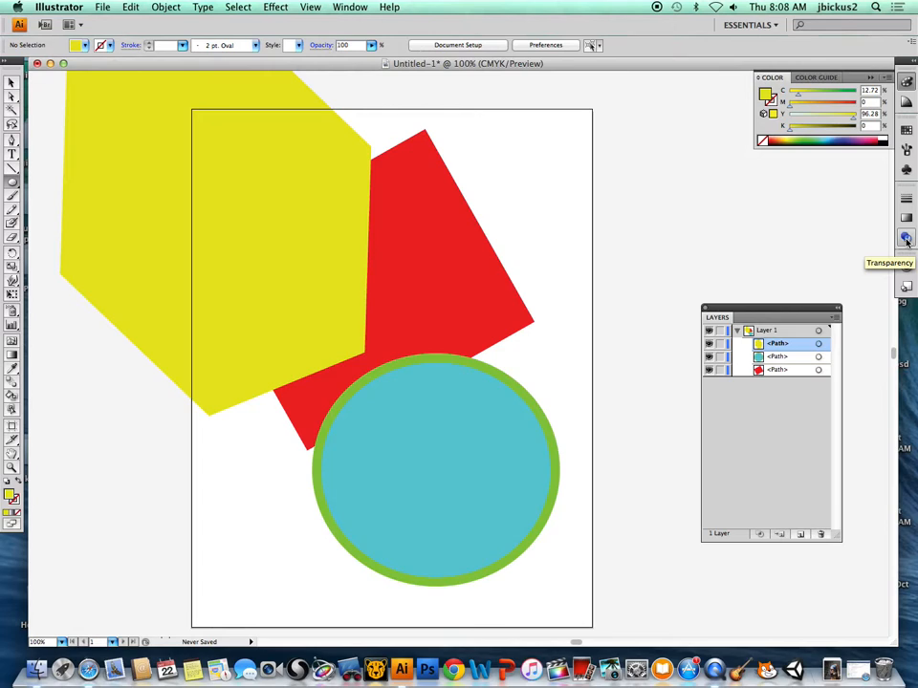
click(350, 6)
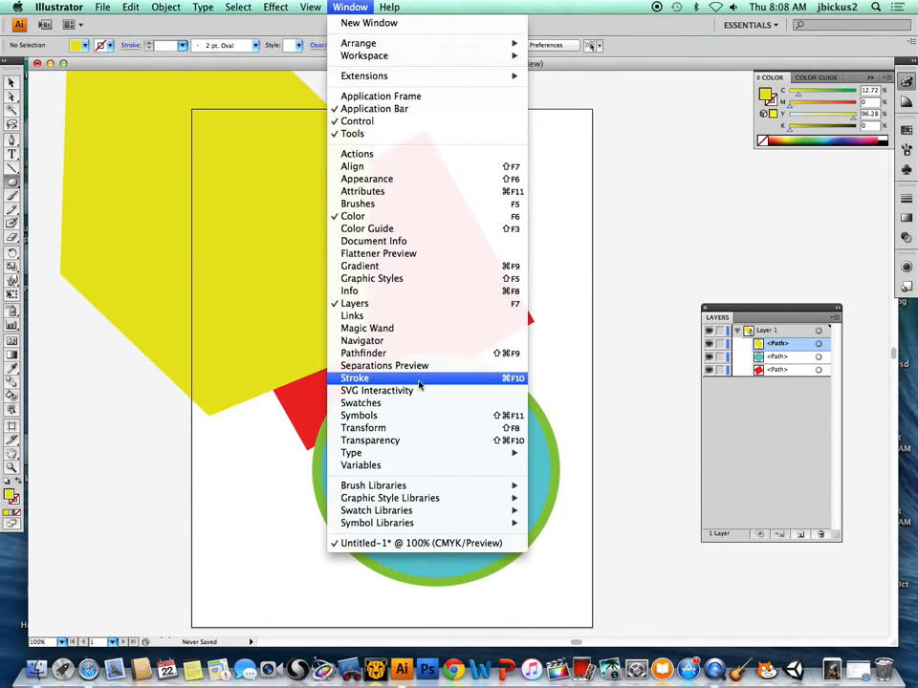
click(905, 242)
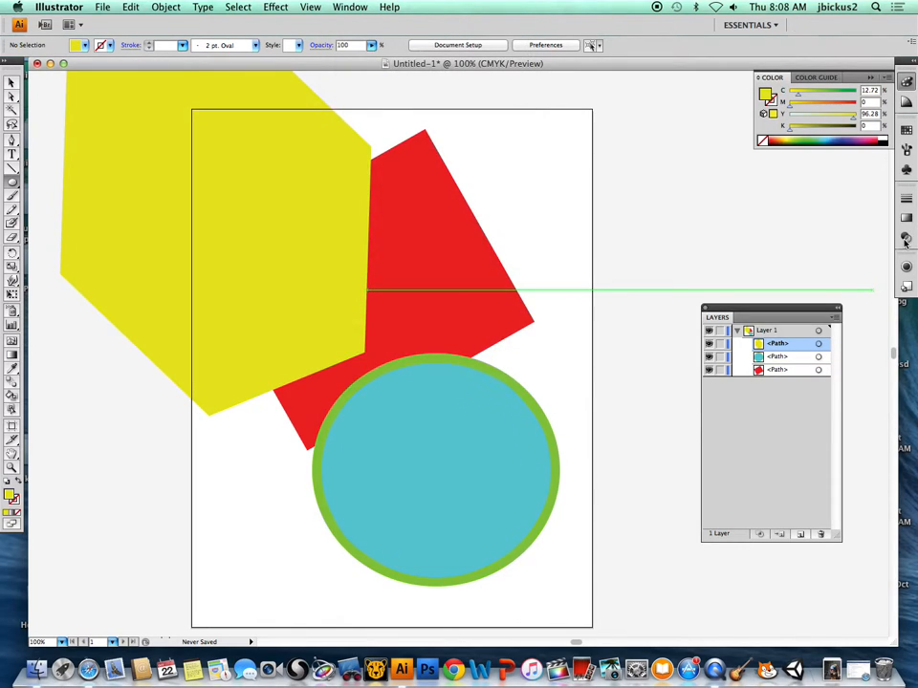
click(905, 239)
drag(798, 194, 719, 165)
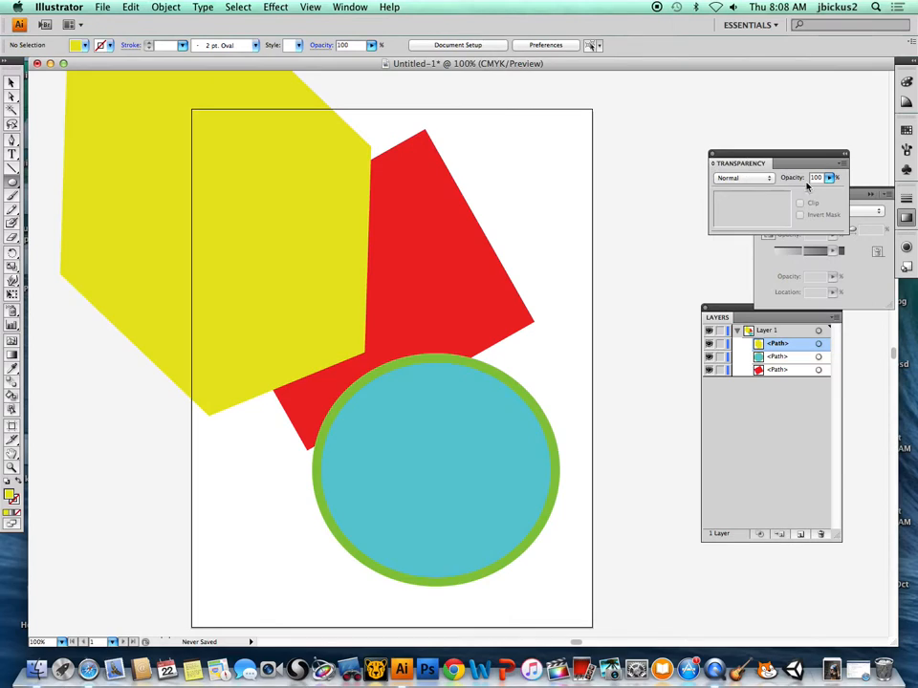
click(908, 219)
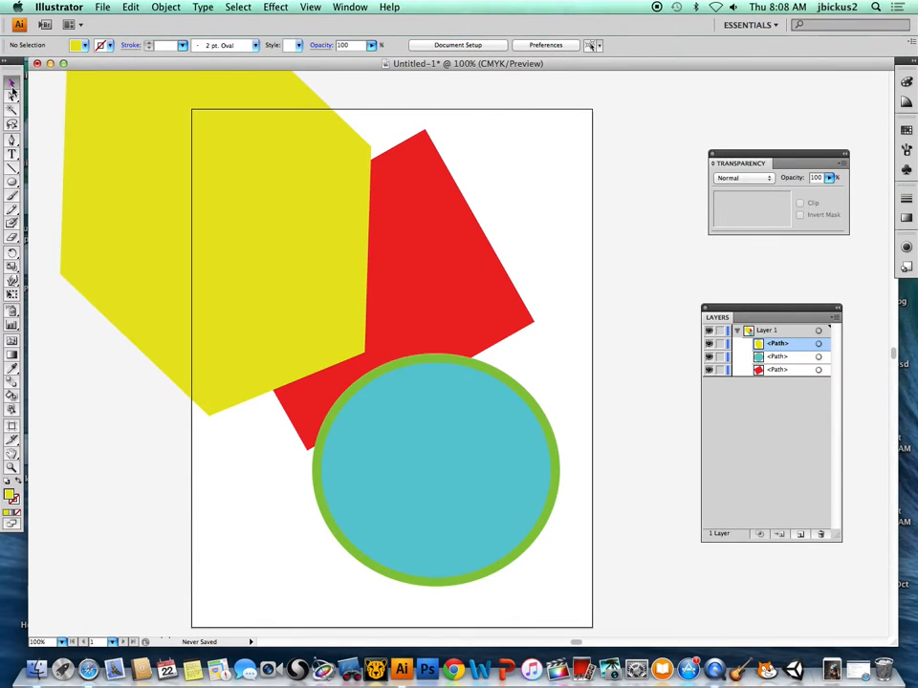
Lower the yellow hexagon's opacity to 76% and deselect it.
click(257, 224)
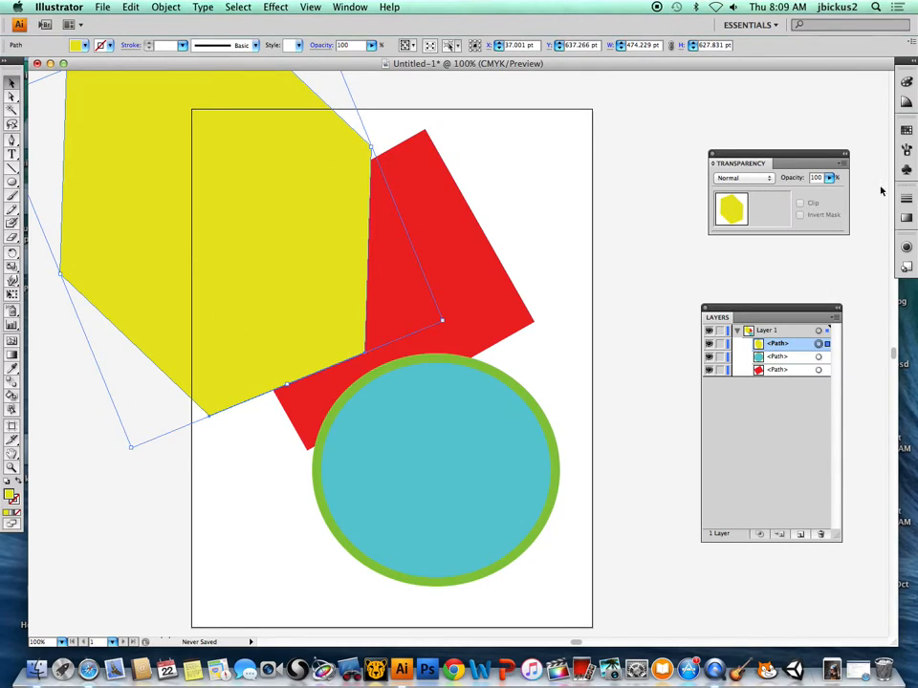
click(828, 178)
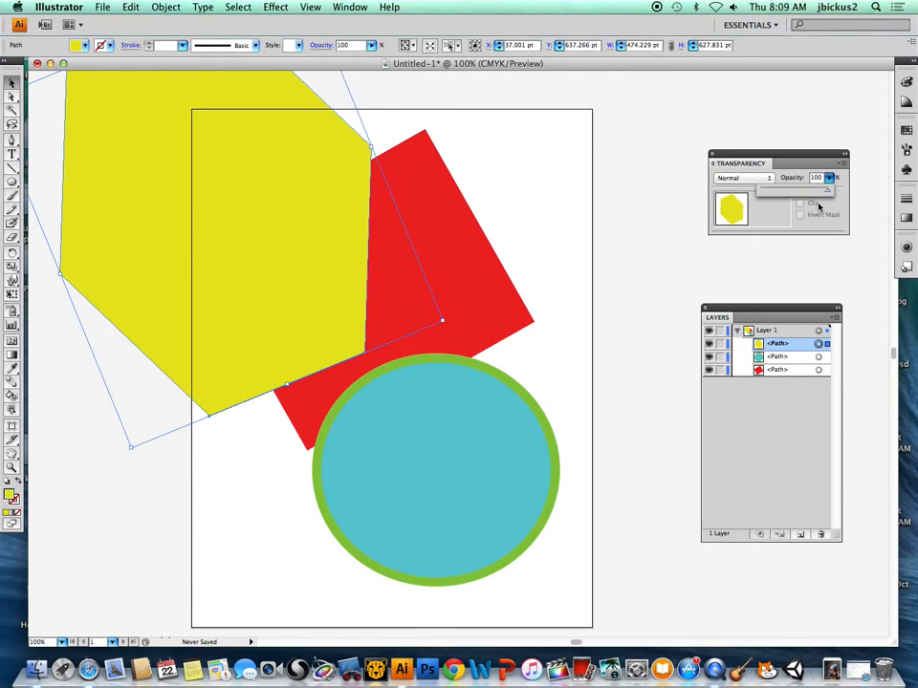
drag(830, 194, 812, 191)
click(612, 206)
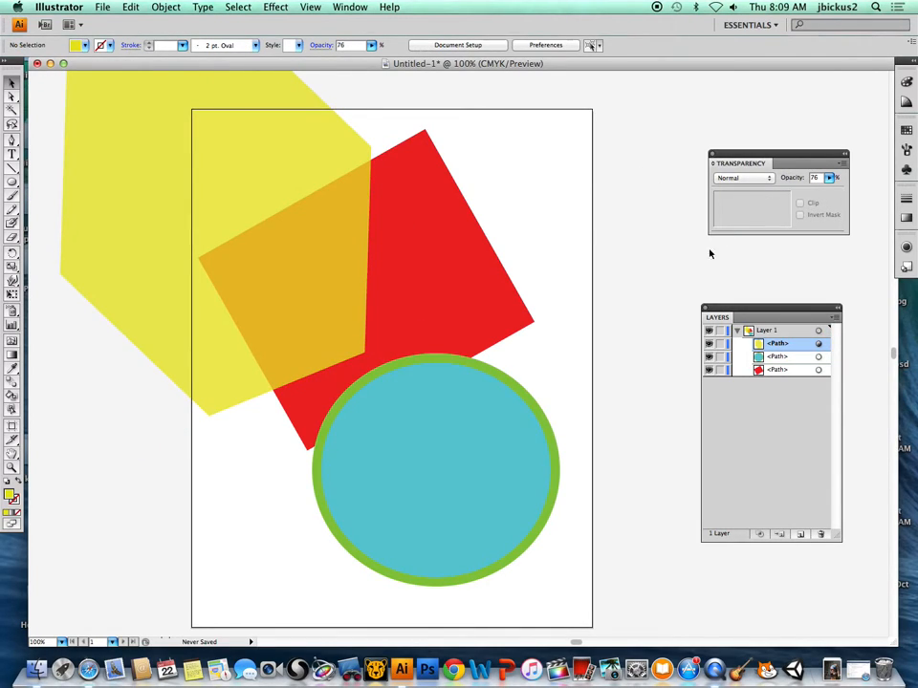
Move the teal ellipse to about X 443 pt, Y 396 pt over the rectangle, lower its opacity to 67%, and deselect it.
click(453, 415)
drag(463, 445, 509, 344)
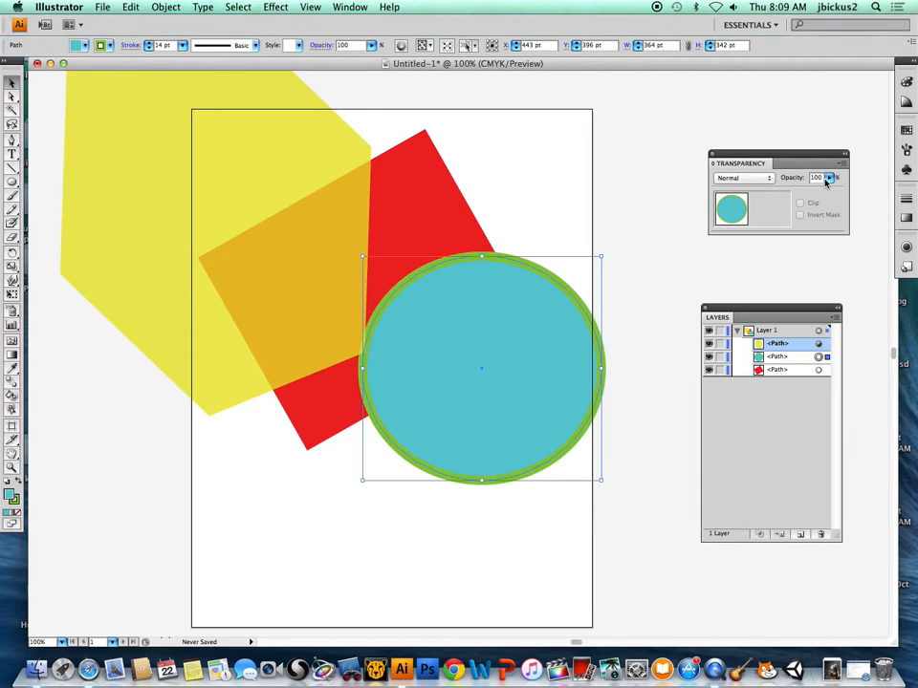
click(828, 180)
drag(828, 191, 805, 191)
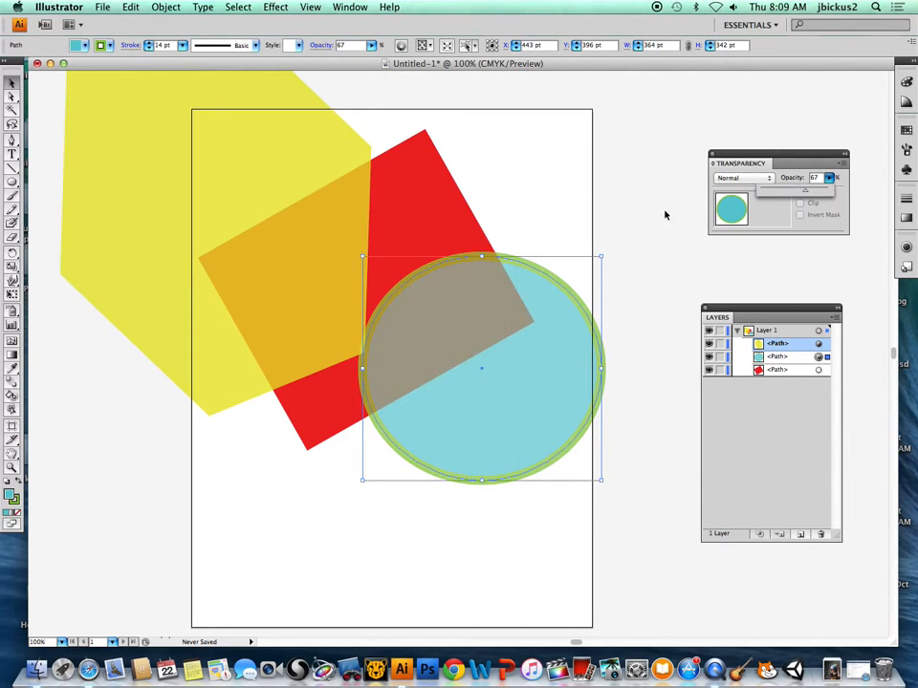
click(649, 281)
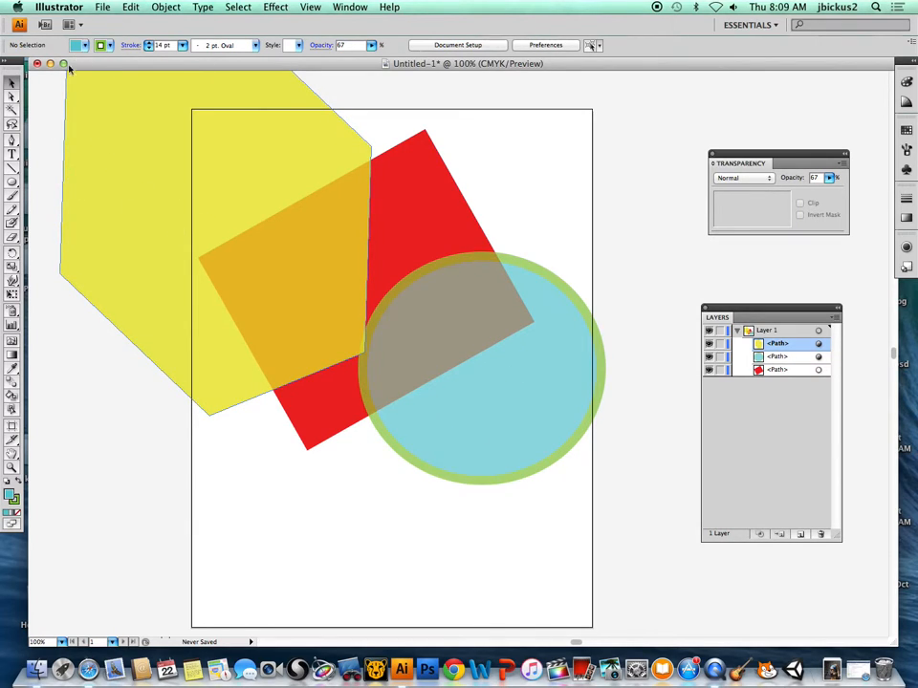
click(11, 182)
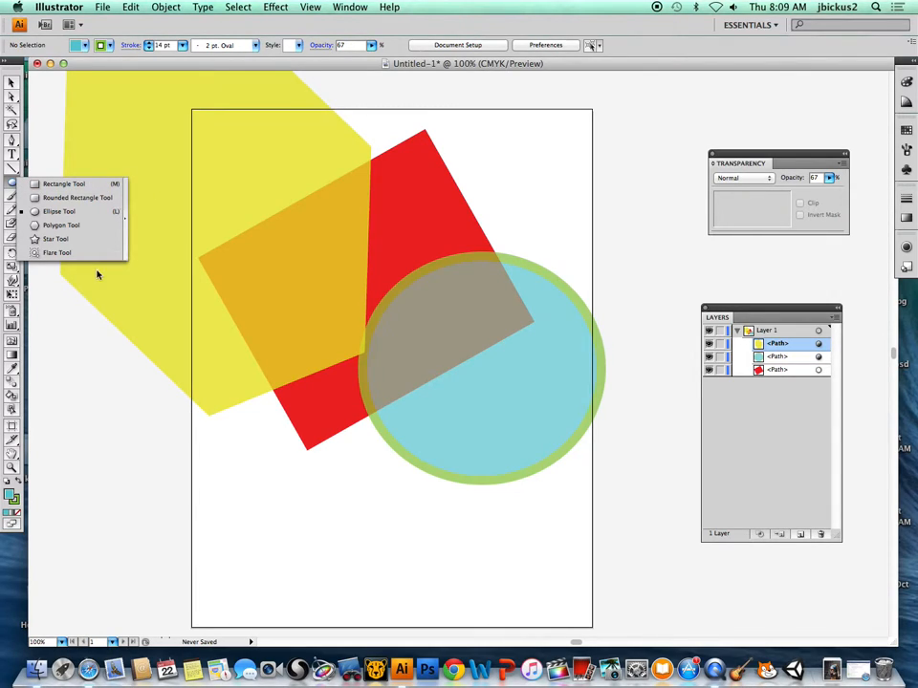
click(12, 83)
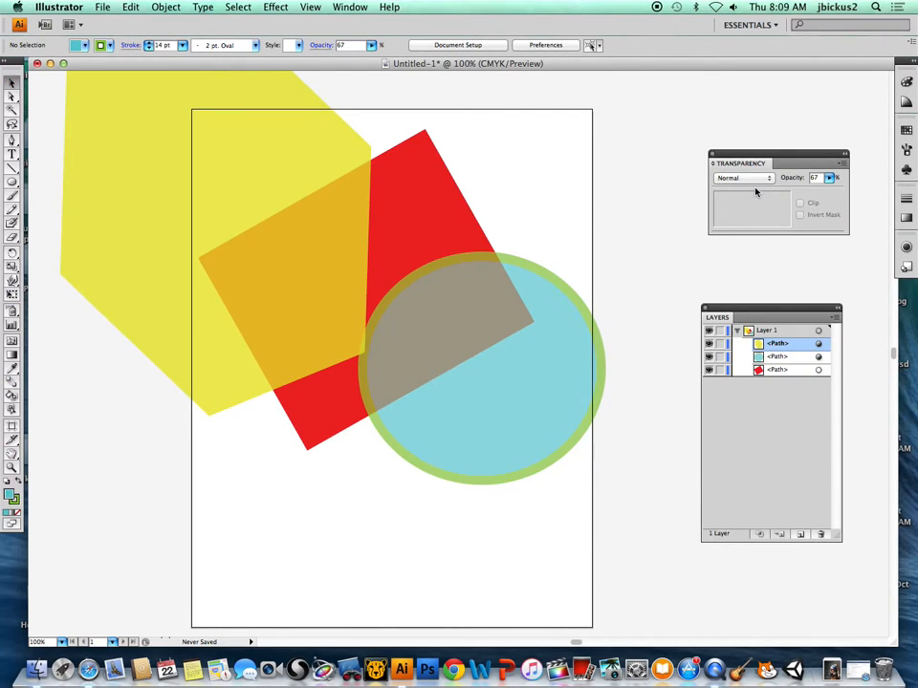
right_click(715, 669)
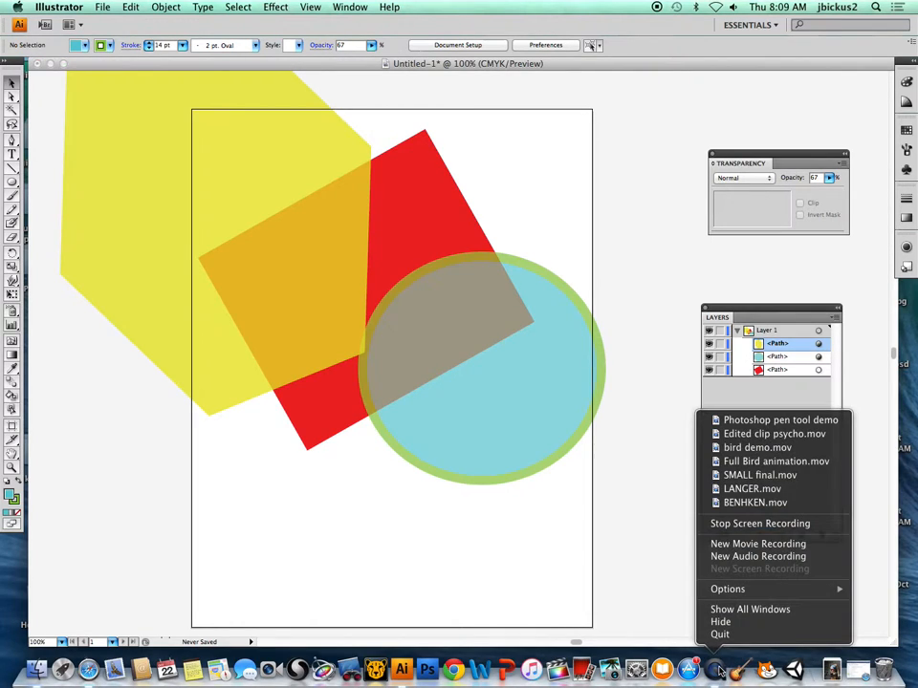